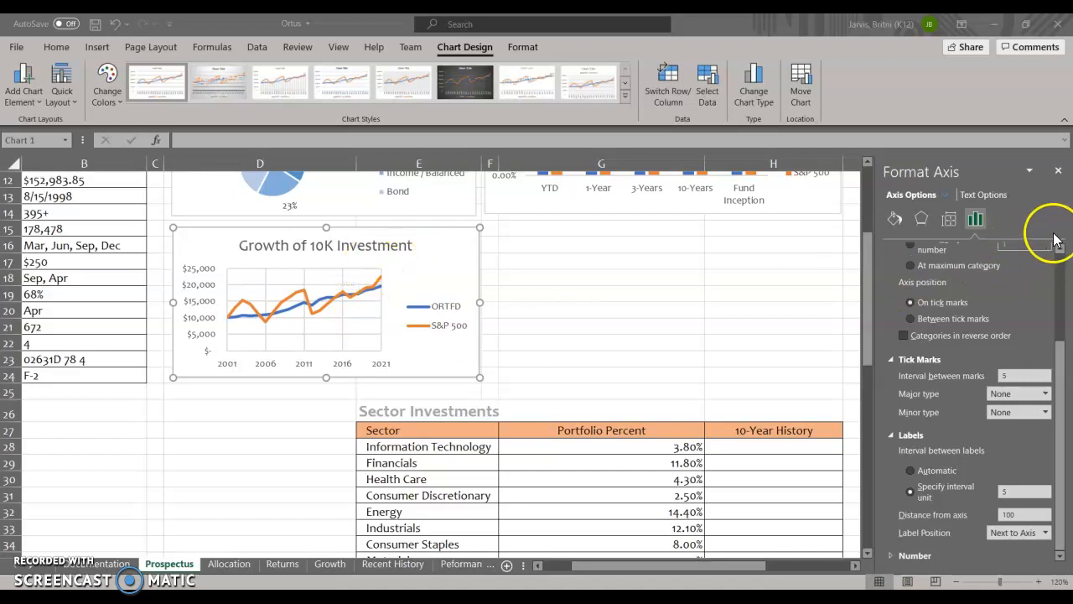
{"action": "left_click", "coordinate": [344, 364]}
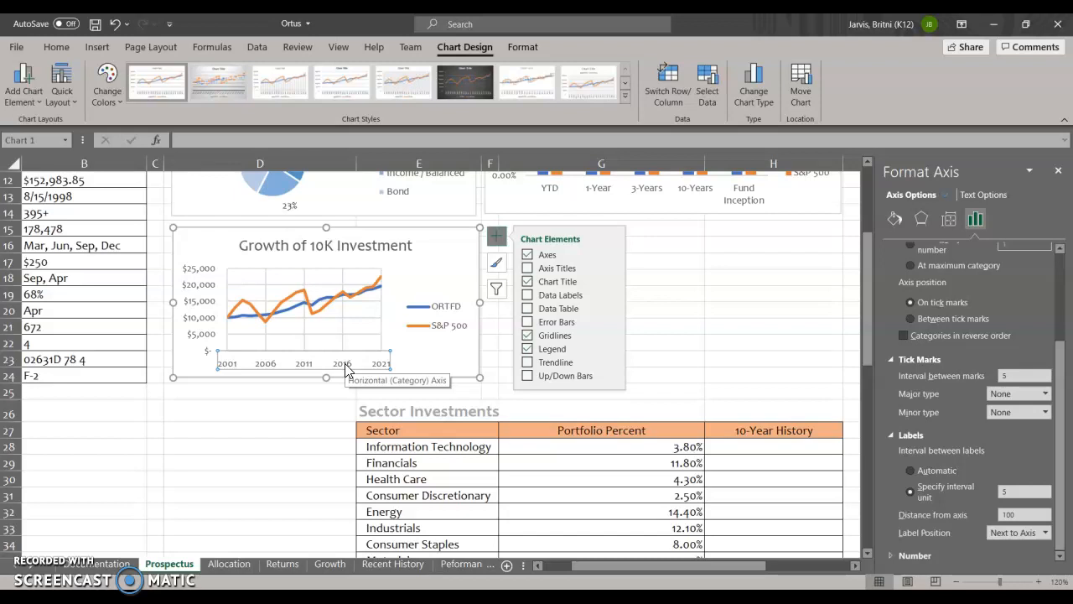
{"action": "left_click", "coordinate": [347, 369]}
{"action": "left_click", "coordinate": [939, 185]}
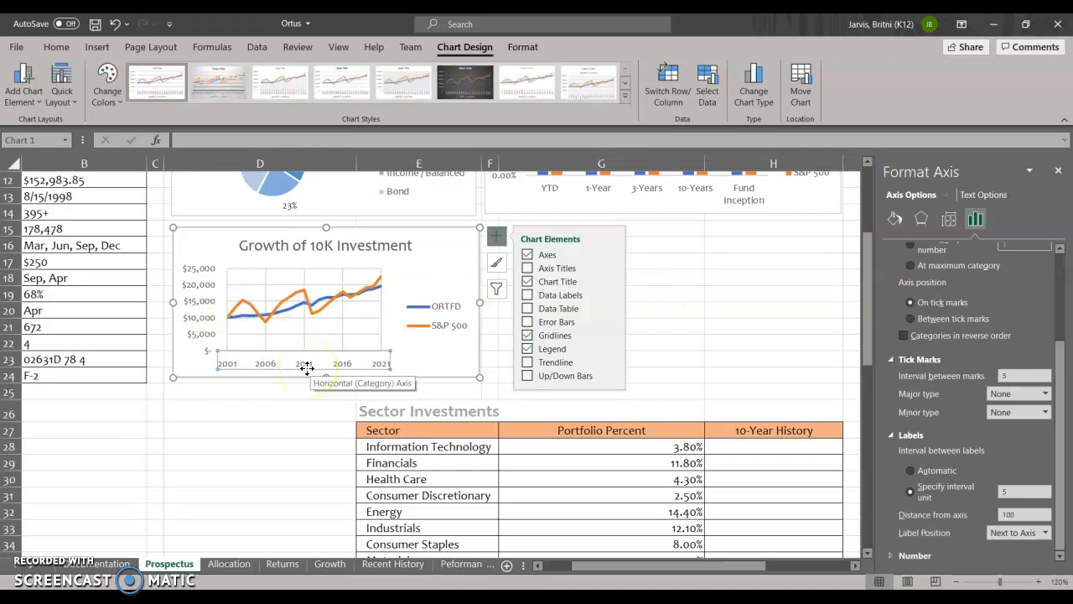
{"action": "left_click", "coordinate": [457, 355]}
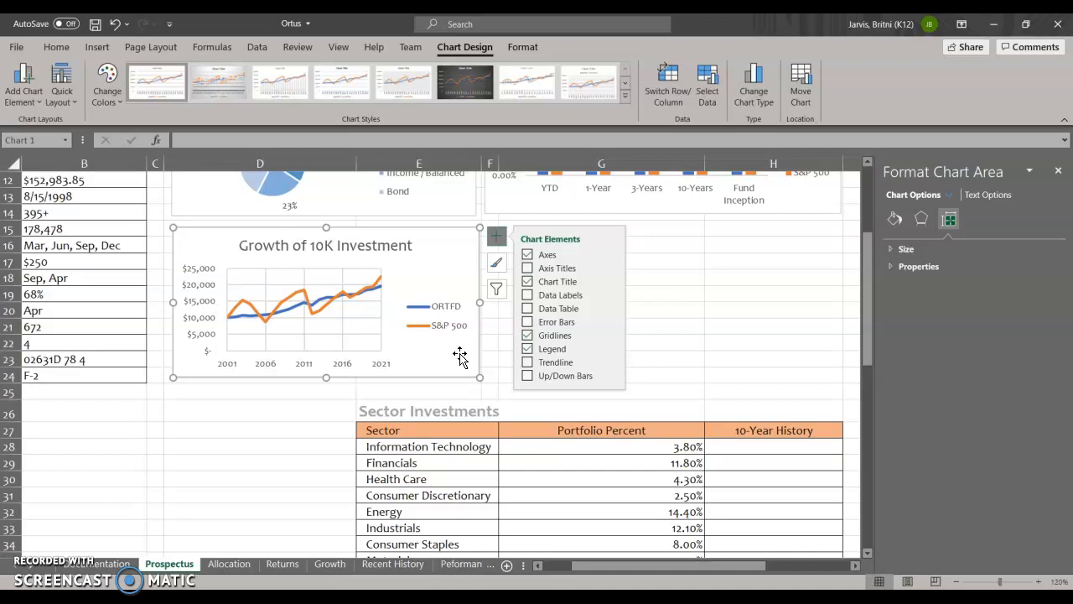
- Select the range A4:C58 on the Recent History sheet
{"action": "left_click", "coordinate": [392, 565]}
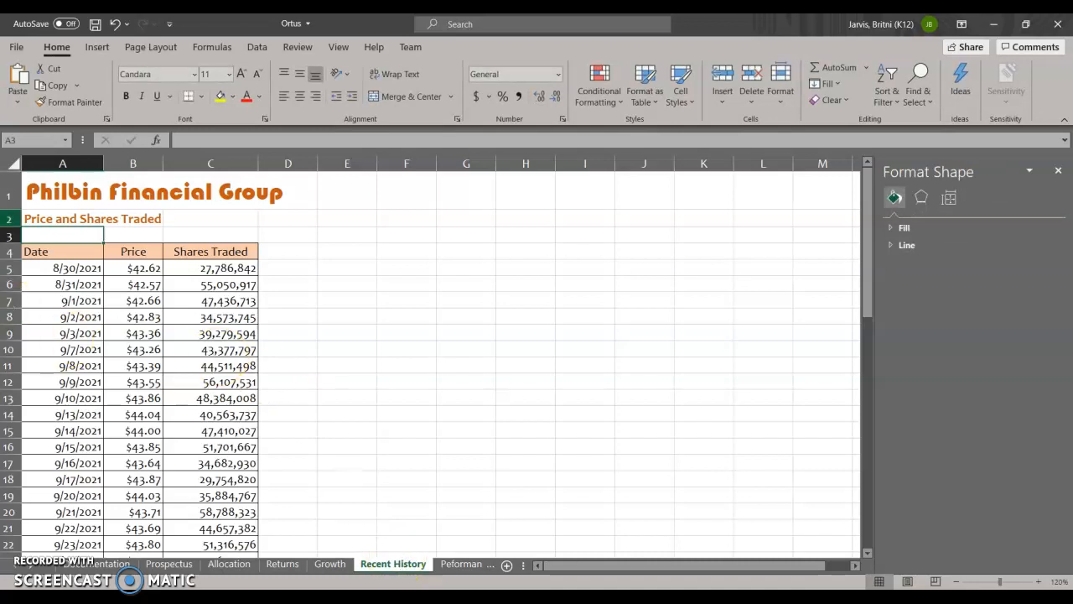
{"action": "left_click", "coordinate": [23, 143]}
{"action": "type", "text": "A4:C58"}
{"action": "key", "text": "Return"}
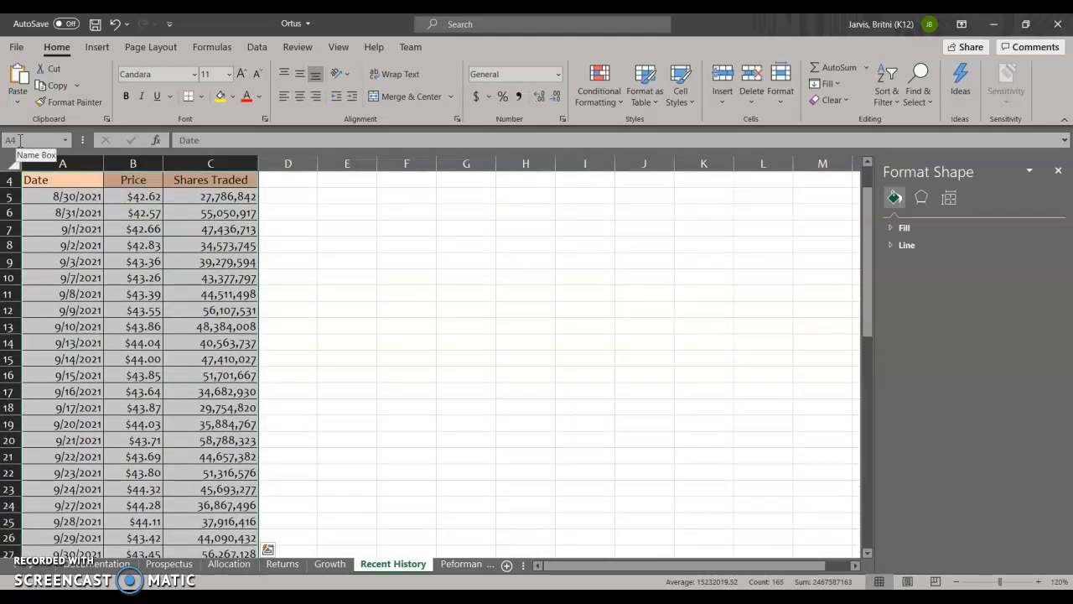
- Start inserting a combo chart from the selected date, price and shares traded data
{"action": "left_click", "coordinate": [97, 47]}
{"action": "left_click", "coordinate": [458, 82]}
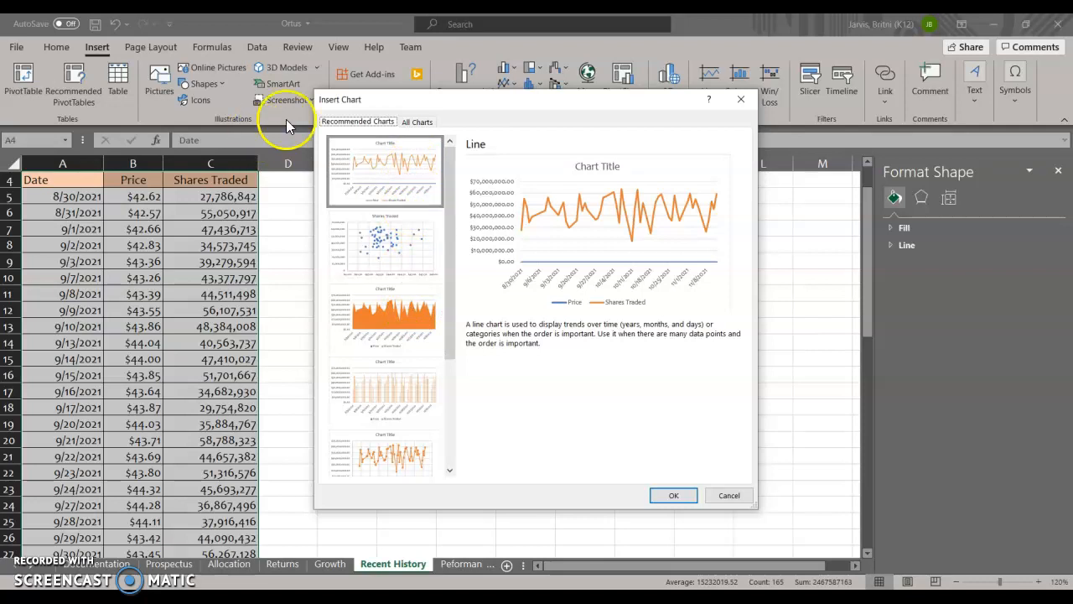
{"action": "left_click", "coordinate": [419, 124]}
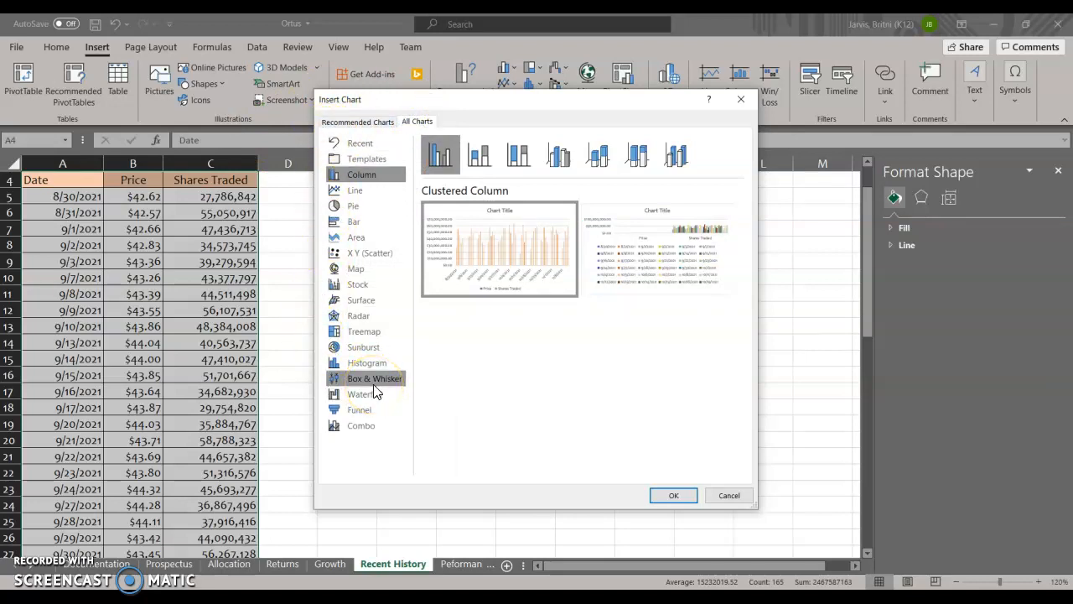
{"action": "left_click", "coordinate": [375, 433]}
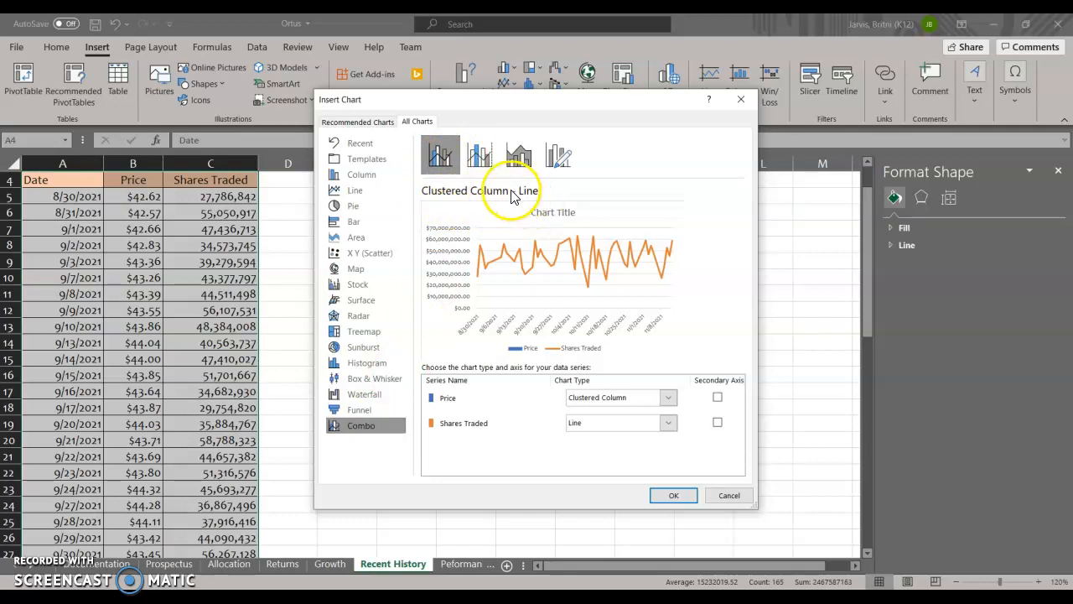
{"action": "left_click", "coordinate": [483, 159]}
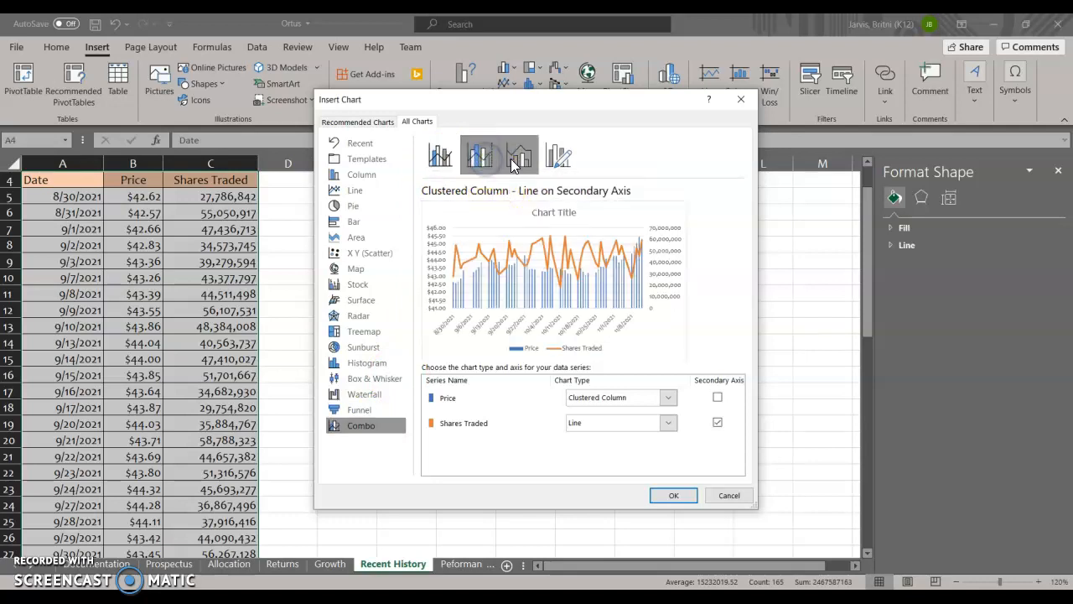
{"action": "left_click", "coordinate": [518, 157]}
{"action": "left_click", "coordinate": [554, 159]}
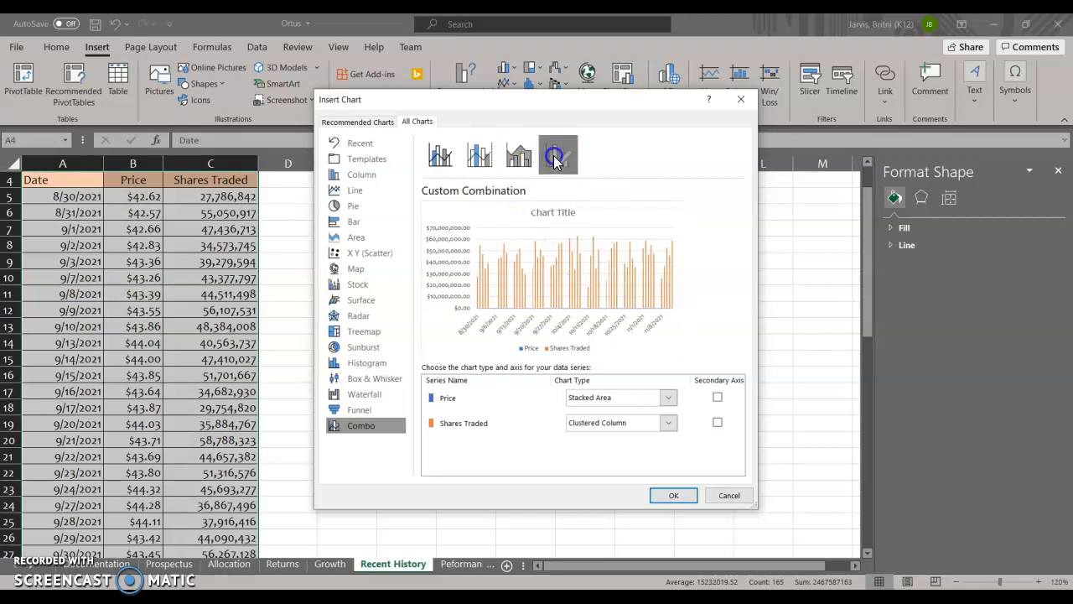
{"action": "left_click", "coordinate": [442, 167]}
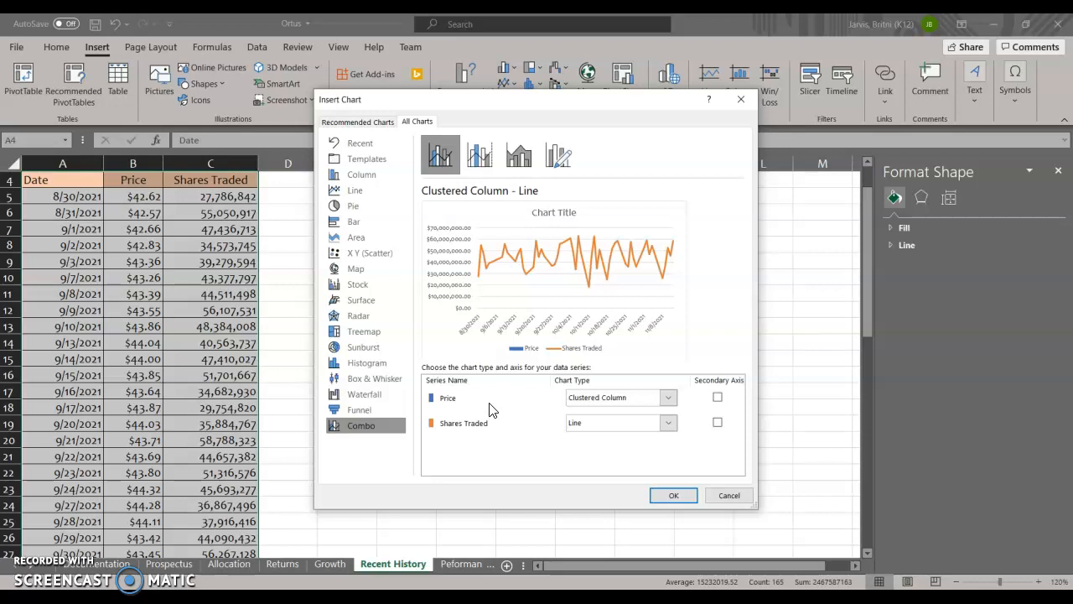
- Insert the combo chart with Price as a line and Shares Traded as clustered columns on the secondary axis
{"action": "left_click", "coordinate": [671, 398]}
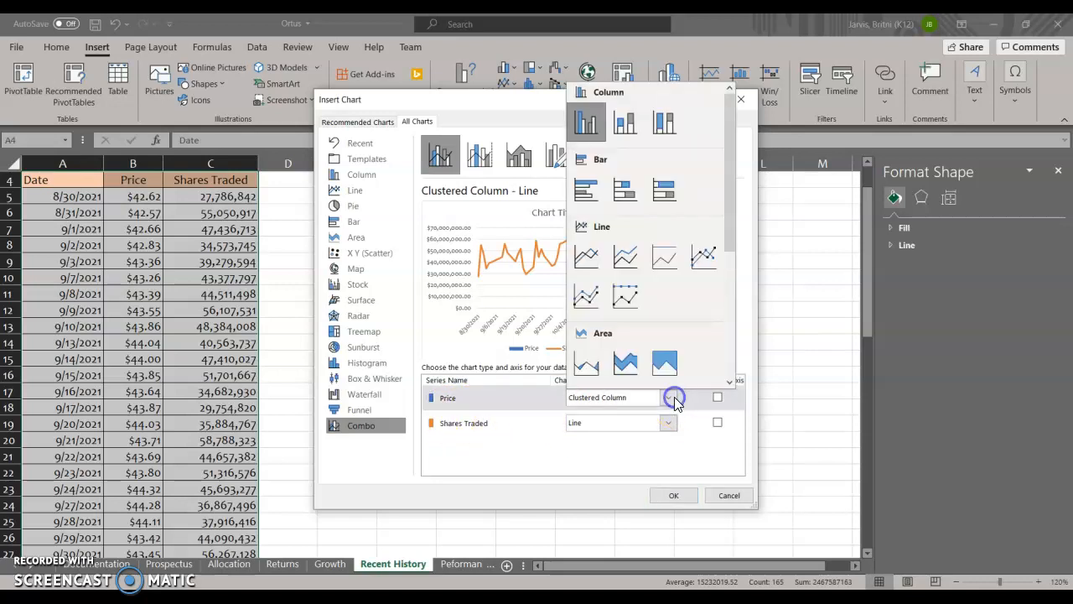
{"action": "left_click", "coordinate": [587, 258]}
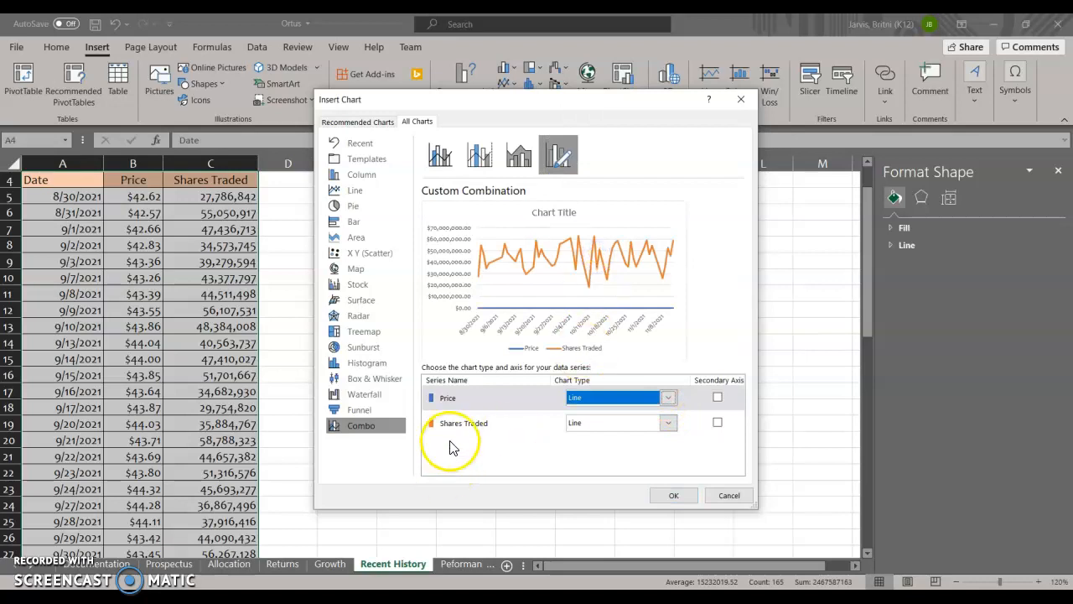
{"action": "left_click", "coordinate": [660, 429]}
{"action": "left_click", "coordinate": [584, 150]}
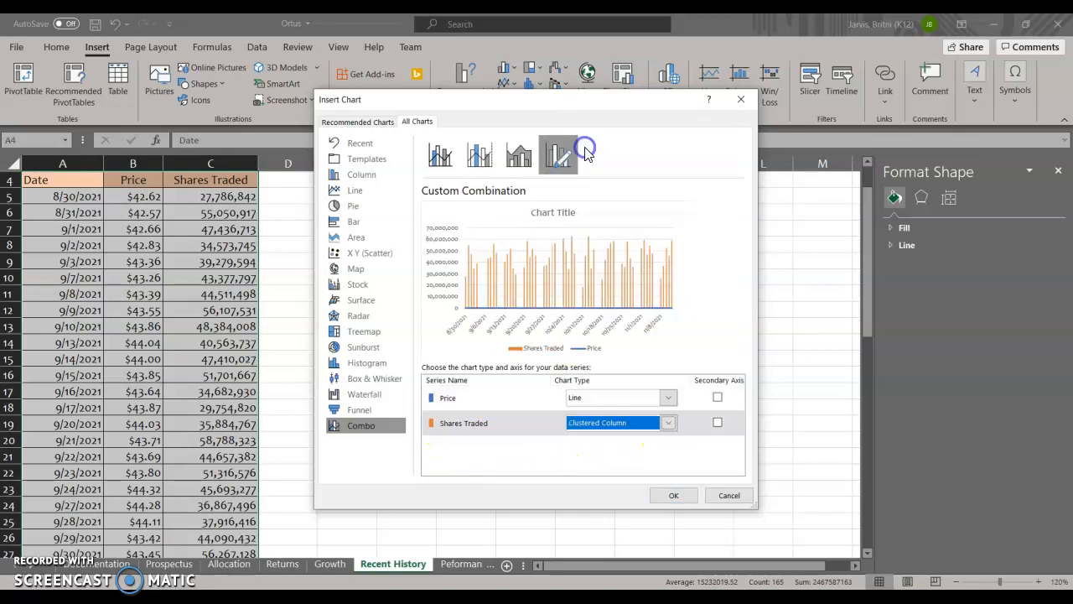
{"action": "left_click", "coordinate": [718, 423]}
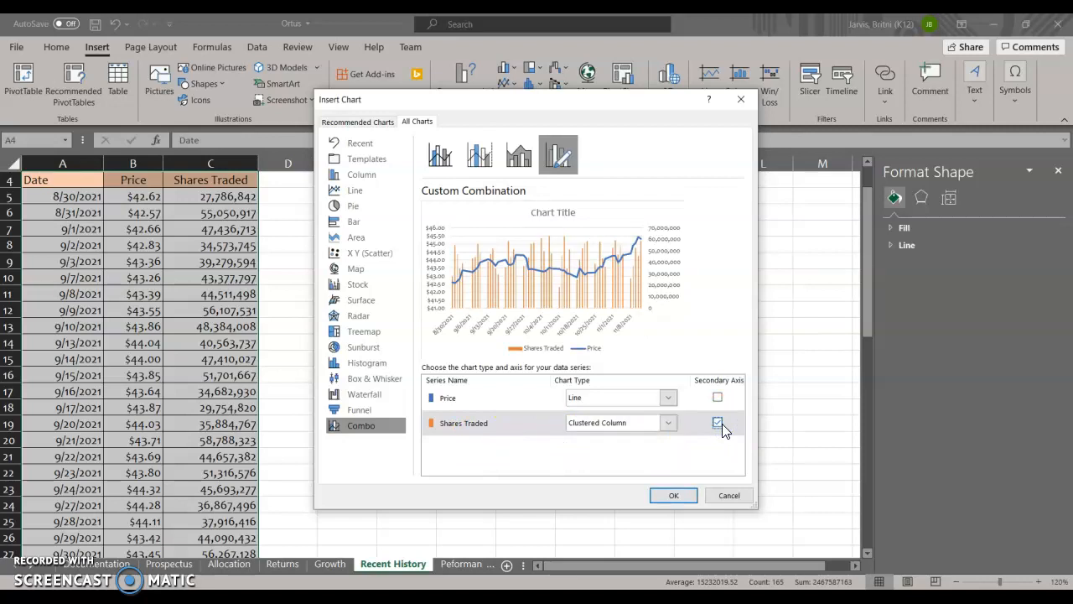
{"action": "left_click", "coordinate": [662, 496]}
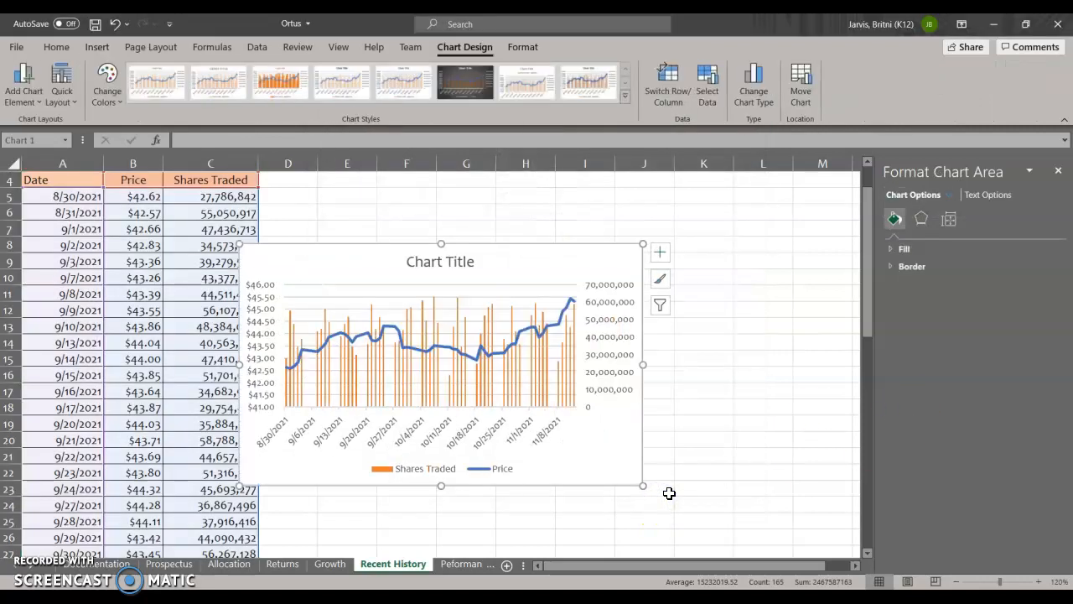
- Move the new combo chart to the Prospectus sheet as an embedded object
{"action": "left_click", "coordinate": [800, 83]}
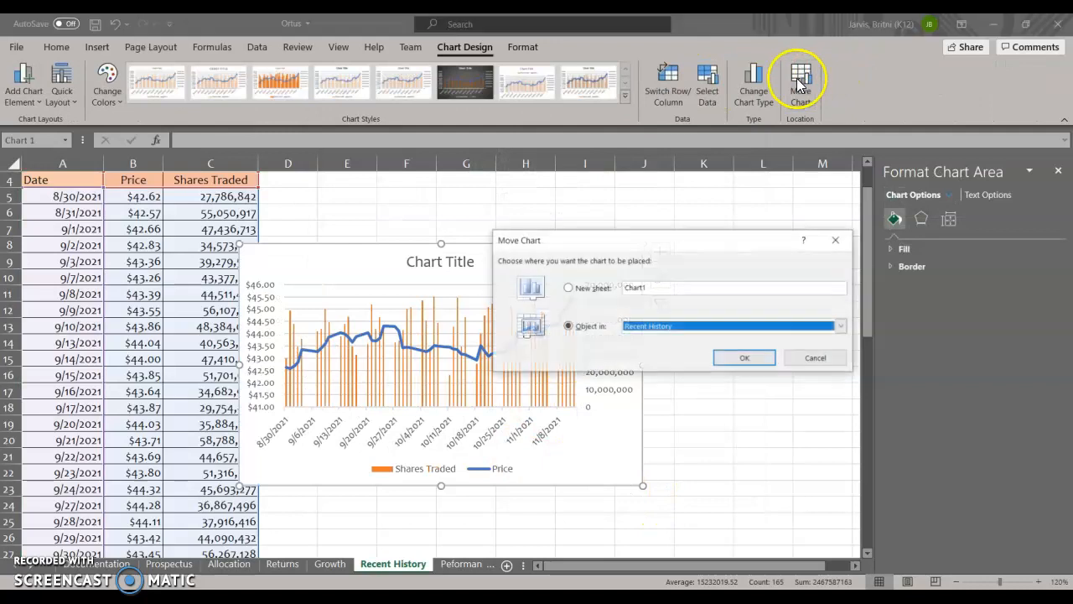
{"action": "left_click", "coordinate": [840, 326]}
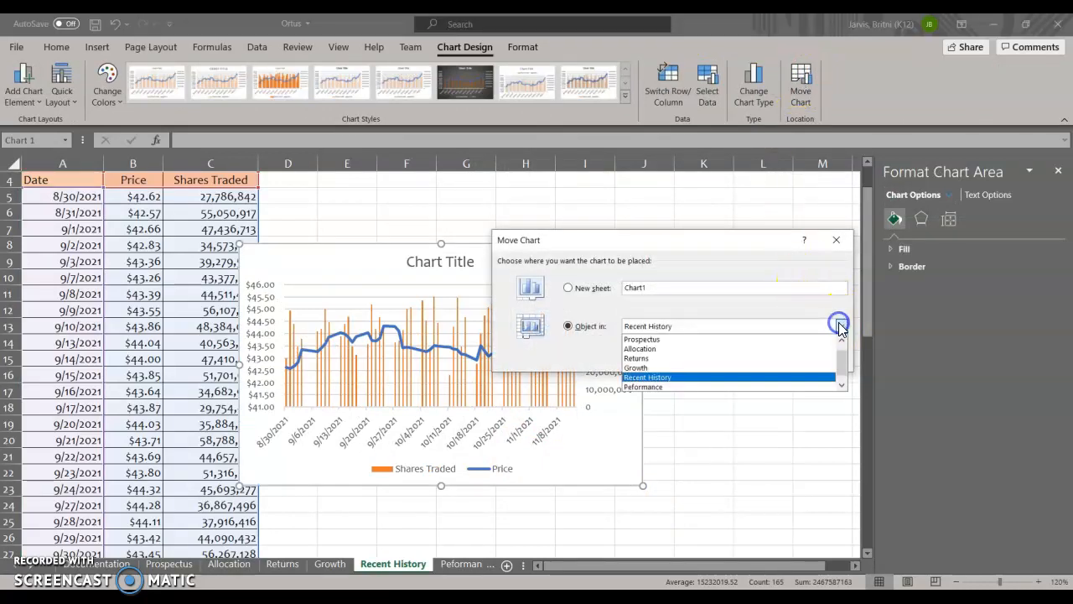
{"action": "left_click", "coordinate": [771, 338]}
{"action": "left_click", "coordinate": [738, 359]}
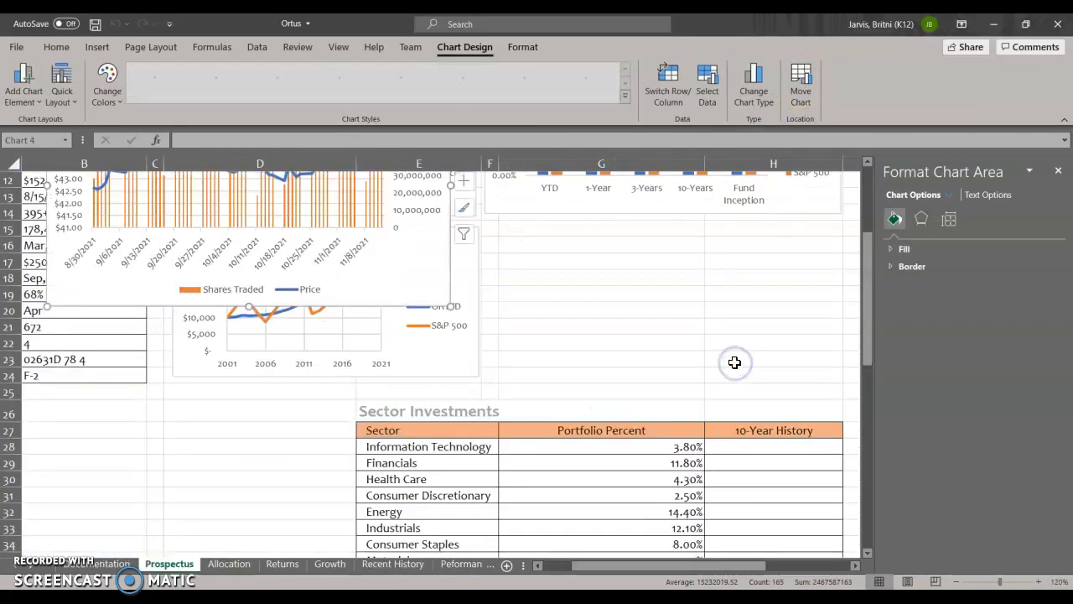
{"action": "left_click_drag", "start_coordinate": [413, 273], "coordinate": [740, 429]}
{"action": "right_click", "coordinate": [739, 429]}
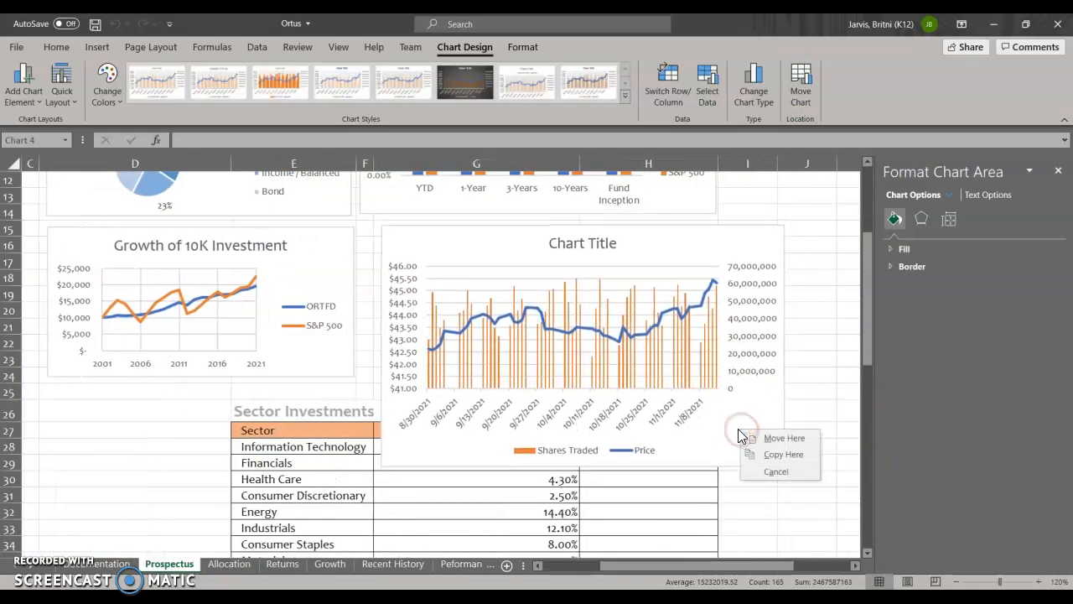
{"action": "left_click", "coordinate": [817, 309]}
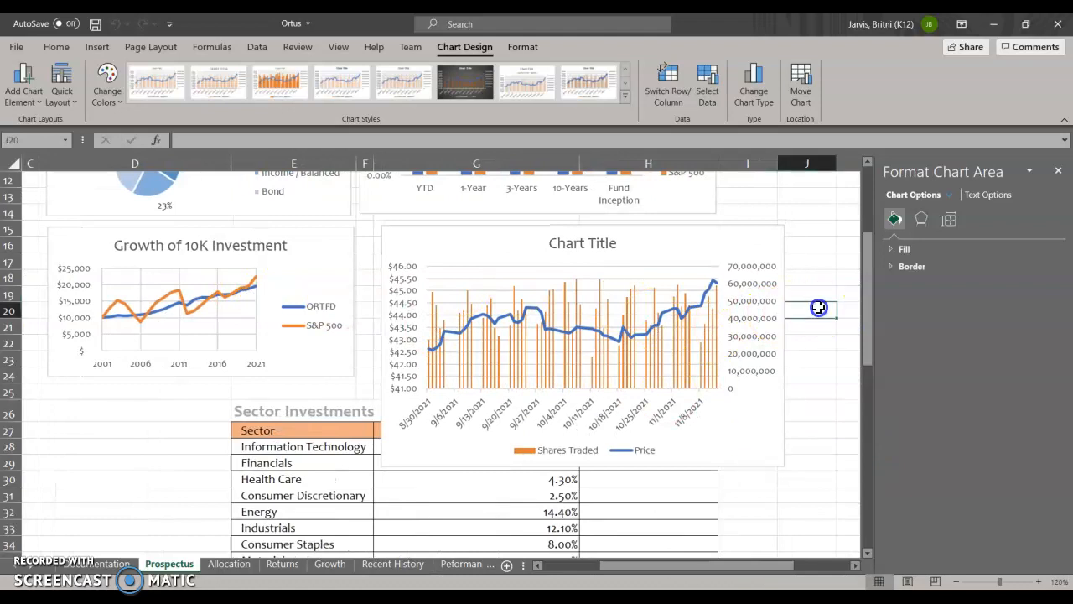
{"action": "left_click", "coordinate": [203, 237]}
{"action": "left_click", "coordinate": [165, 204]}
{"action": "left_click_drag", "start_coordinate": [290, 254], "coordinate": [274, 303]}
{"action": "left_click", "coordinate": [451, 287]}
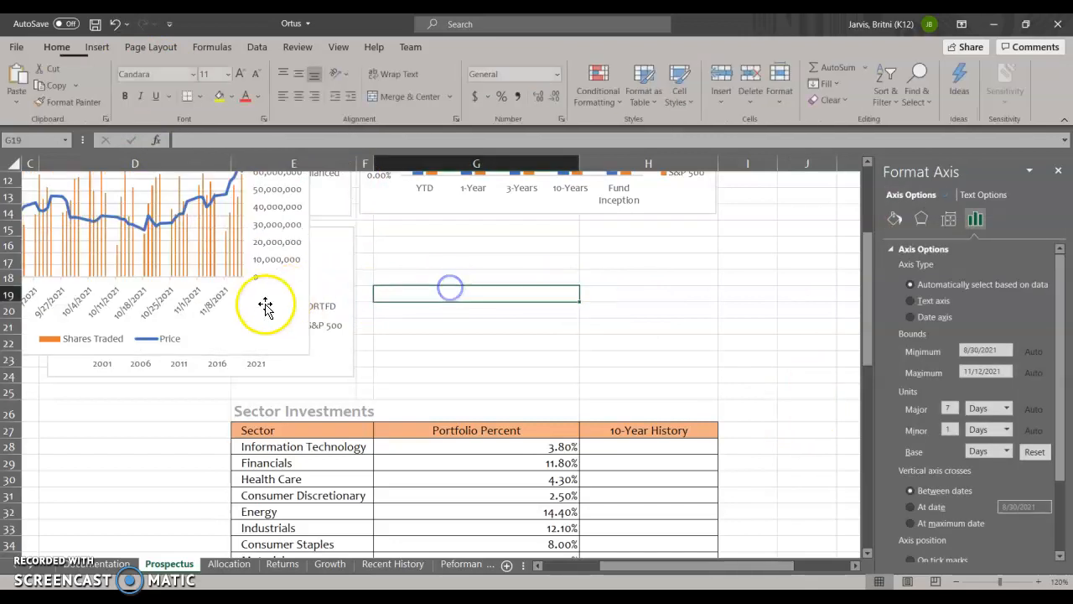
- Place the combo chart beside the Growth of 10K Investment chart and resize it to cover about G15:H24
{"action": "left_click", "coordinate": [184, 194]}
{"action": "left_click_drag", "start_coordinate": [413, 336], "coordinate": [782, 408]}
{"action": "left_click_drag", "start_coordinate": [780, 463], "coordinate": [705, 377]}
{"action": "left_click_drag", "start_coordinate": [705, 374], "coordinate": [715, 376]}
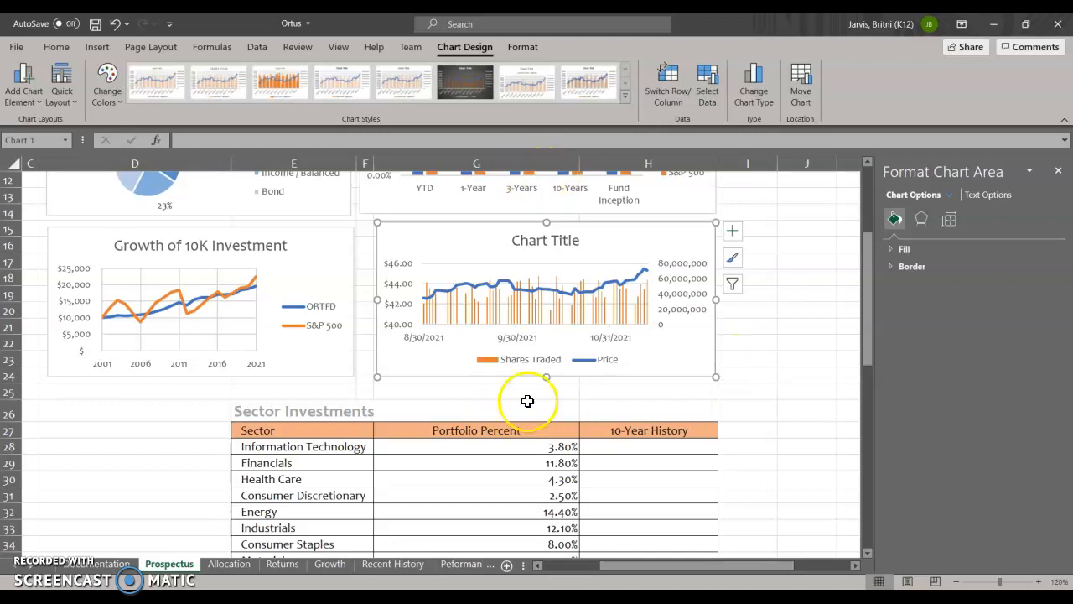
- Add axis titles to the combo chart and name the primary vertical axis "Price"
{"action": "left_click", "coordinate": [731, 234]}
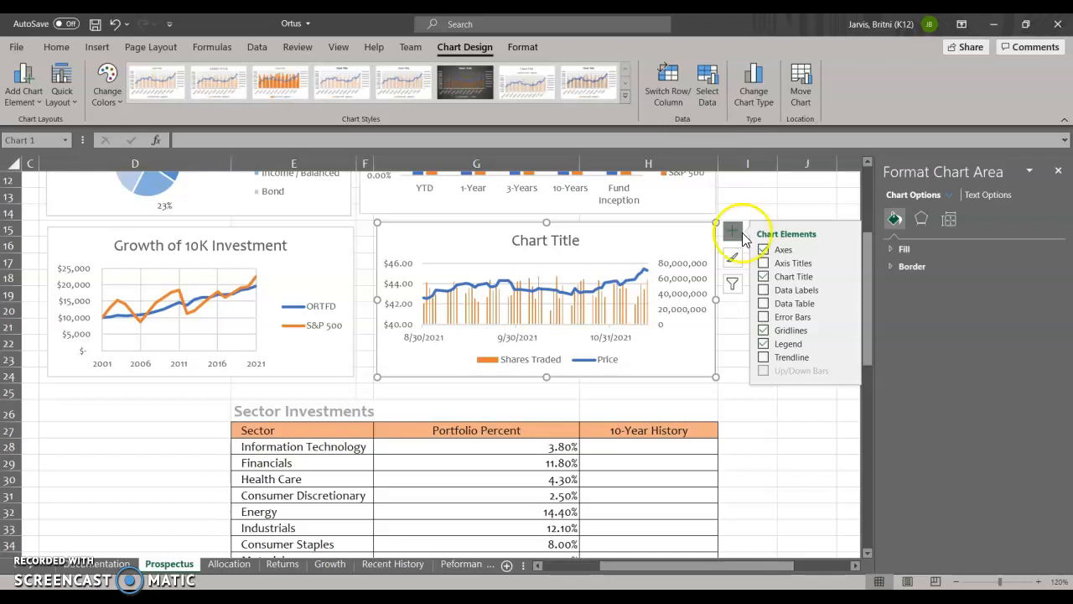
{"action": "left_click", "coordinate": [763, 263]}
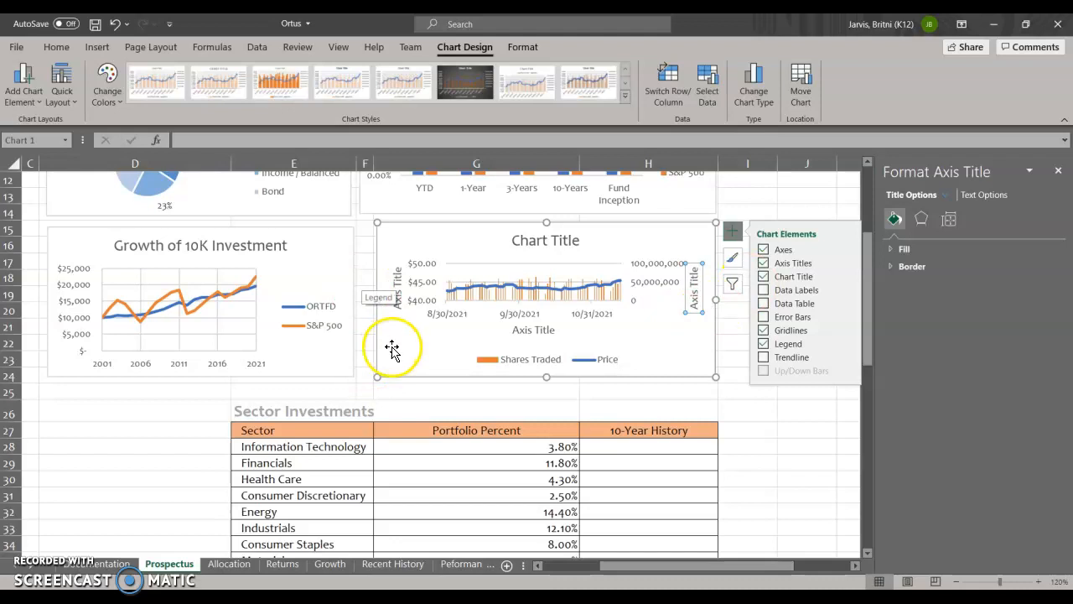
{"action": "left_click", "coordinate": [396, 283]}
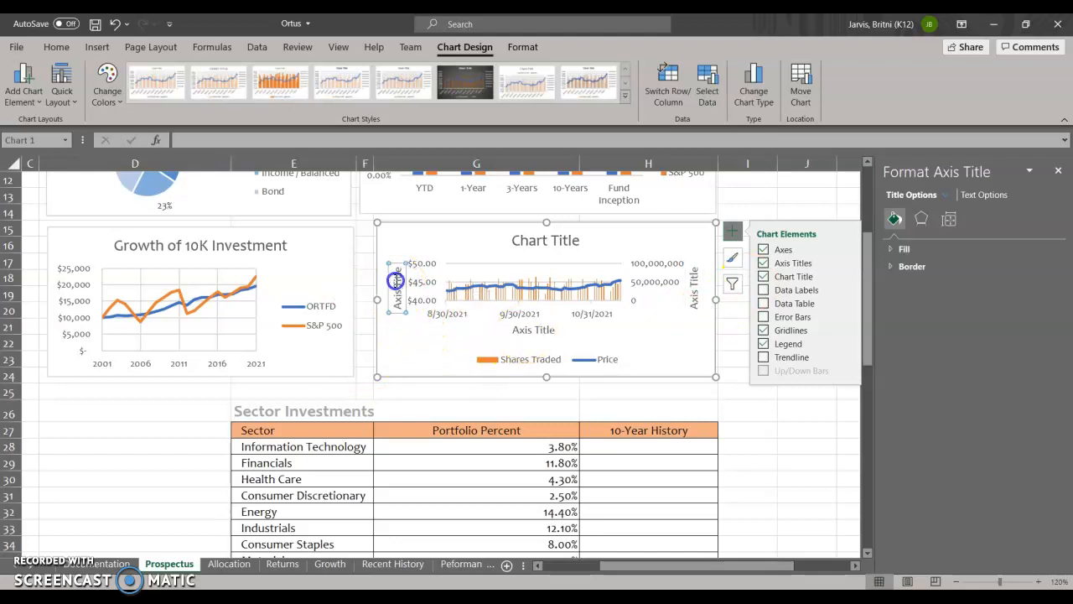
{"action": "left_click", "coordinate": [394, 299]}
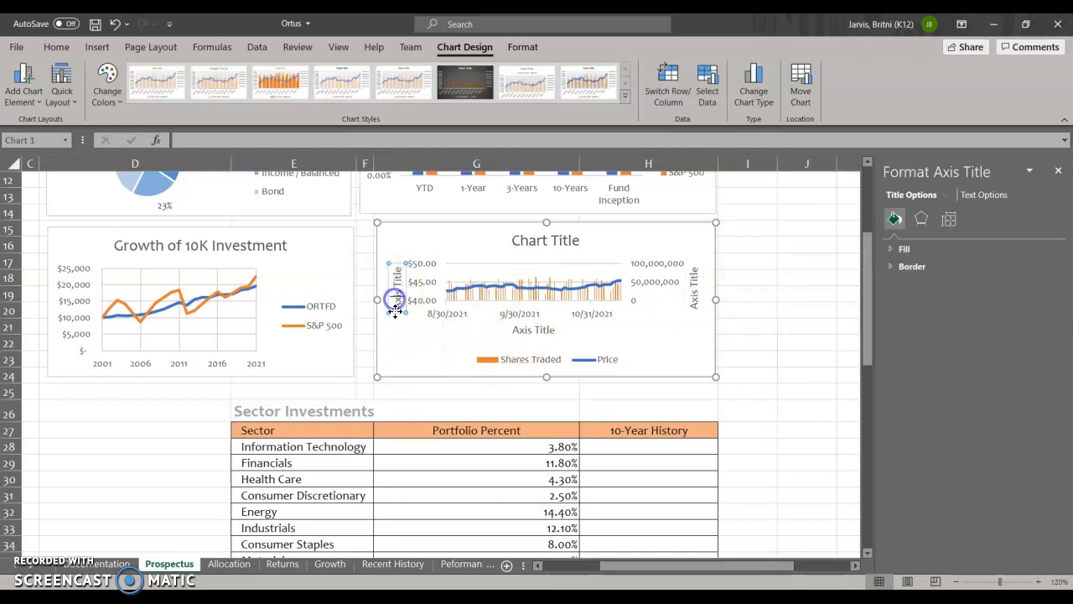
{"action": "left_click", "coordinate": [395, 300]}
{"action": "left_click", "coordinate": [396, 301]}
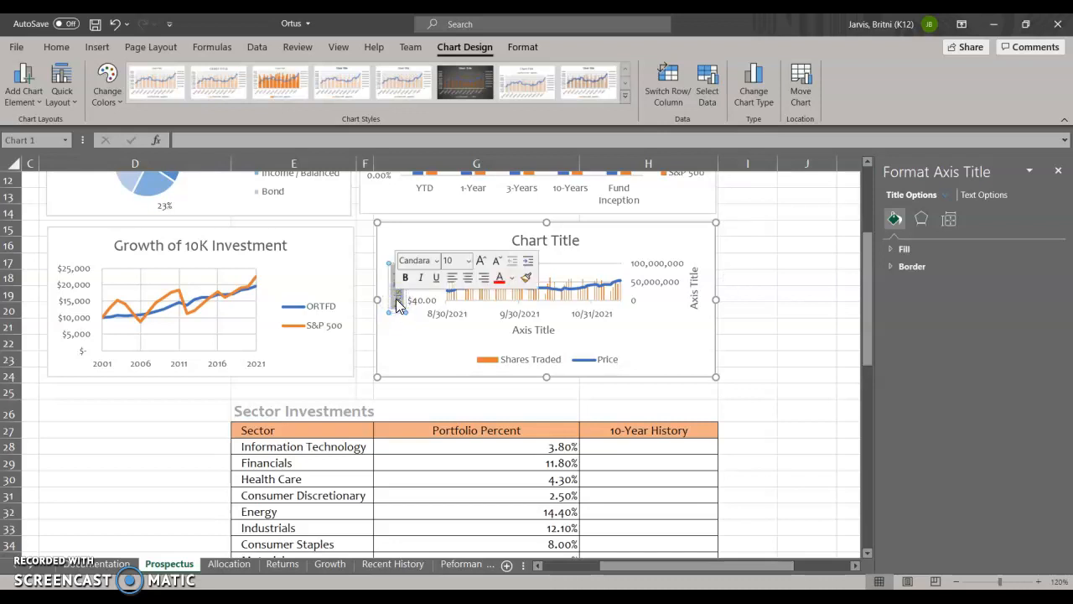
{"action": "type", "text": "Price"}
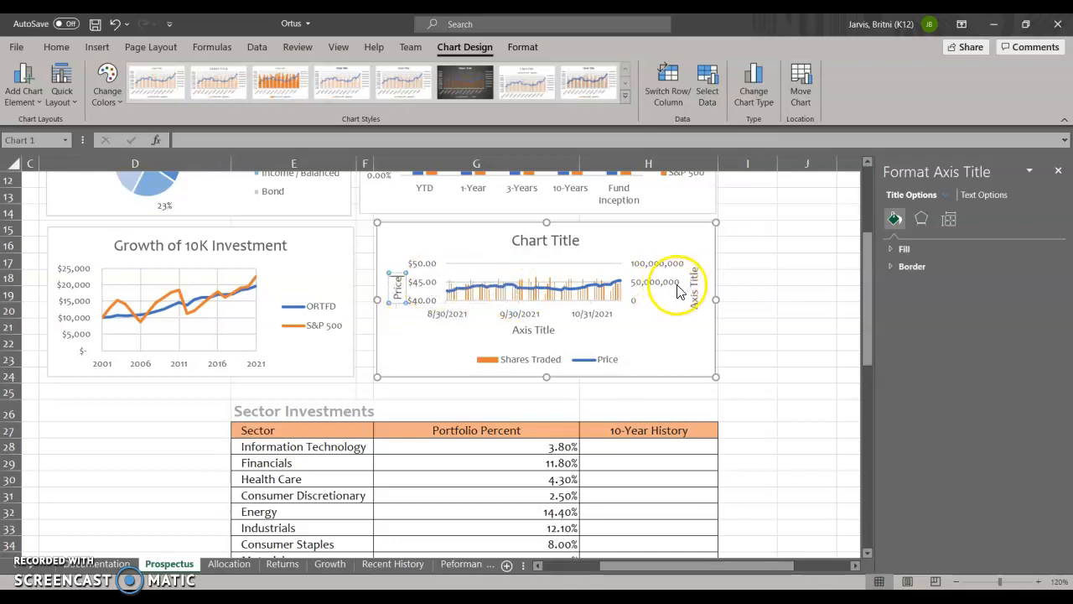
- Name the secondary vertical axis "Shares Traded" and the horizontal axis "Date"
{"action": "left_click", "coordinate": [694, 287]}
{"action": "left_click", "coordinate": [695, 288]}
{"action": "triple_click", "coordinate": [695, 293]}
{"action": "type", "text": "Shares Traded"}
{"action": "left_click", "coordinate": [537, 331]}
{"action": "triple_click", "coordinate": [537, 331]}
{"action": "type", "text": "Date"}
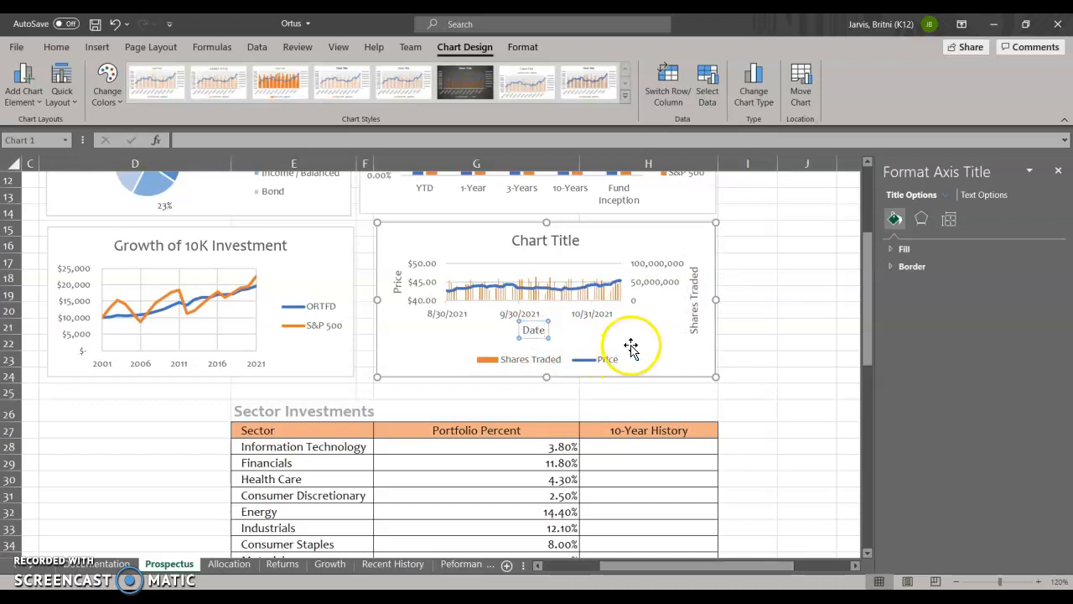
{"action": "left_click", "coordinate": [630, 347]}
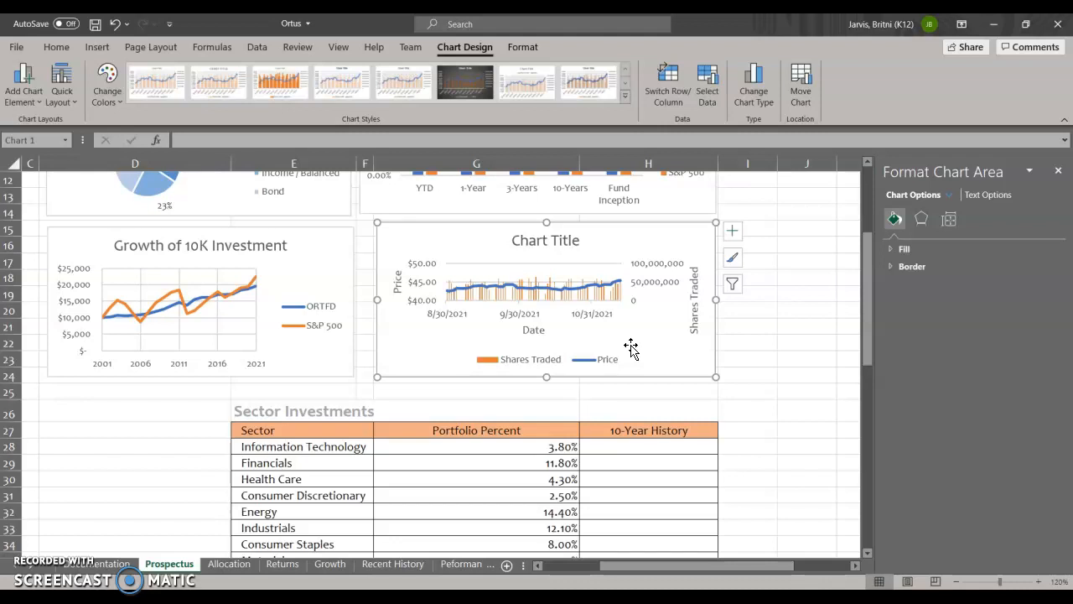
- Change the combo chart's title to "Recent History"
{"action": "left_click", "coordinate": [562, 243]}
{"action": "double_click", "coordinate": [562, 240]}
{"action": "triple_click", "coordinate": [561, 241]}
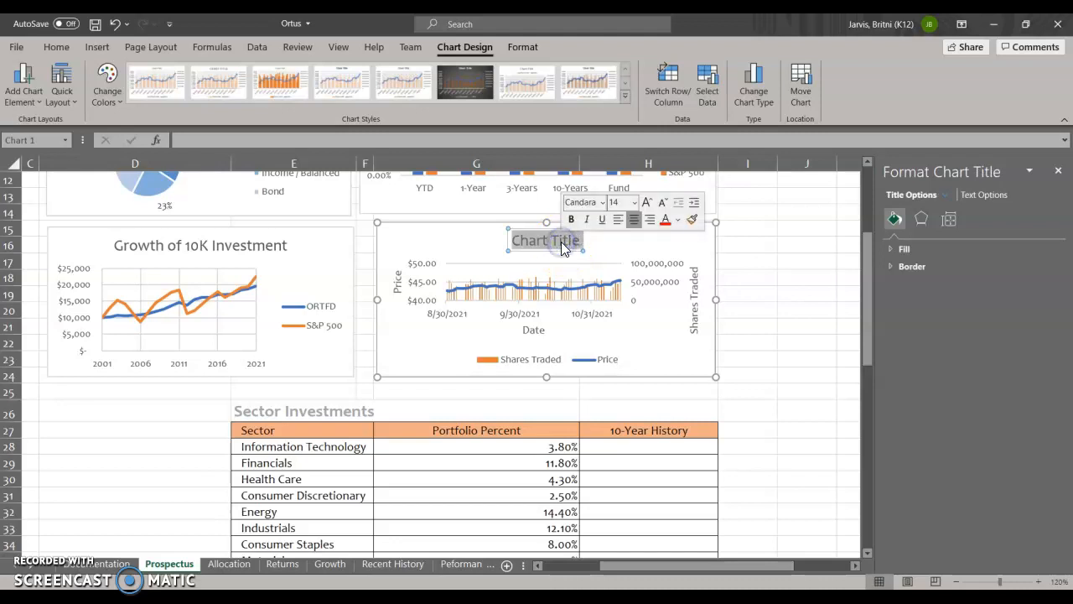
{"action": "type", "text": "Recent"}
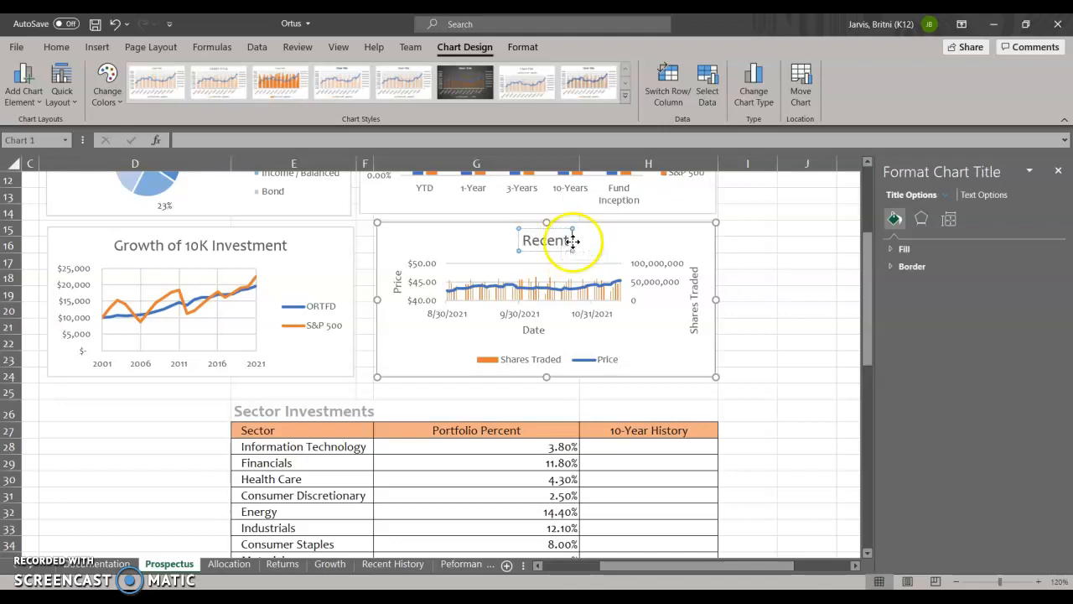
{"action": "type", "text": " Histo"}
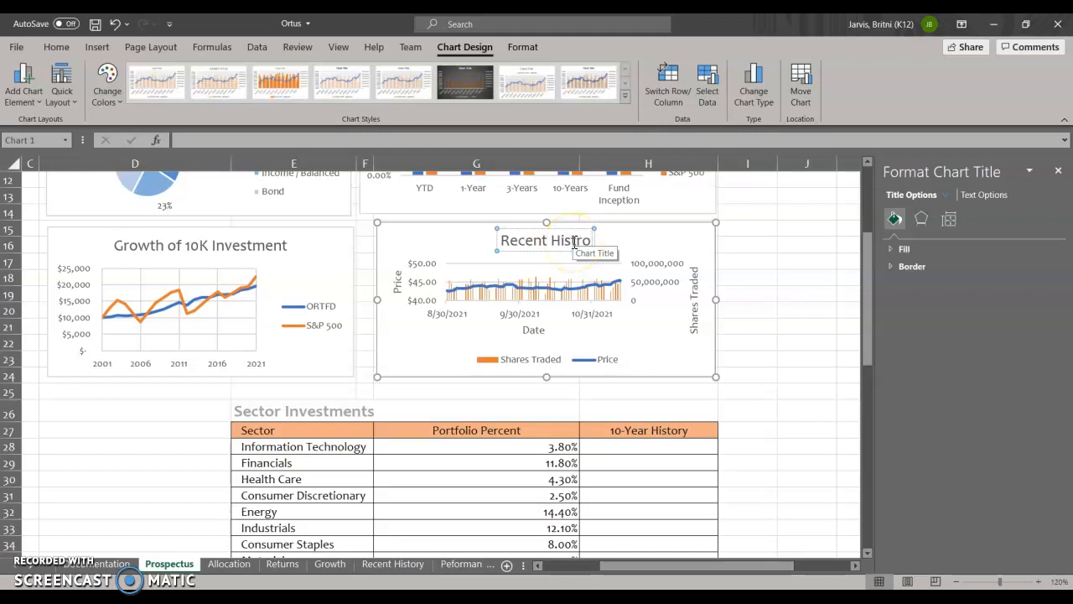
{"action": "type", "text": "ry"}
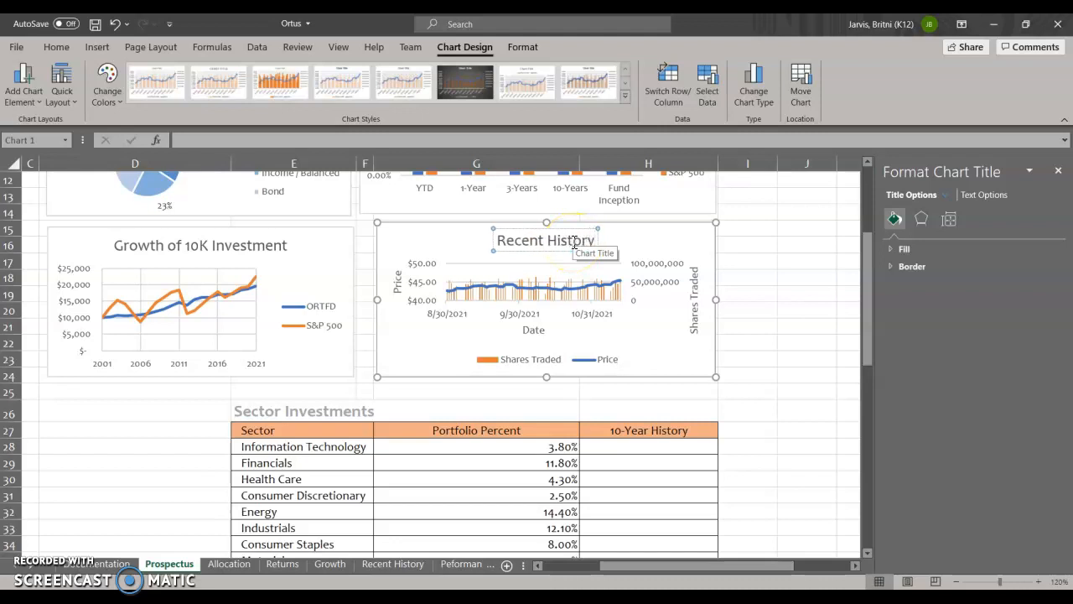
- Move the Recent History chart into the empty area below the fund details table, starting at about A26
{"action": "left_click", "coordinate": [665, 358]}
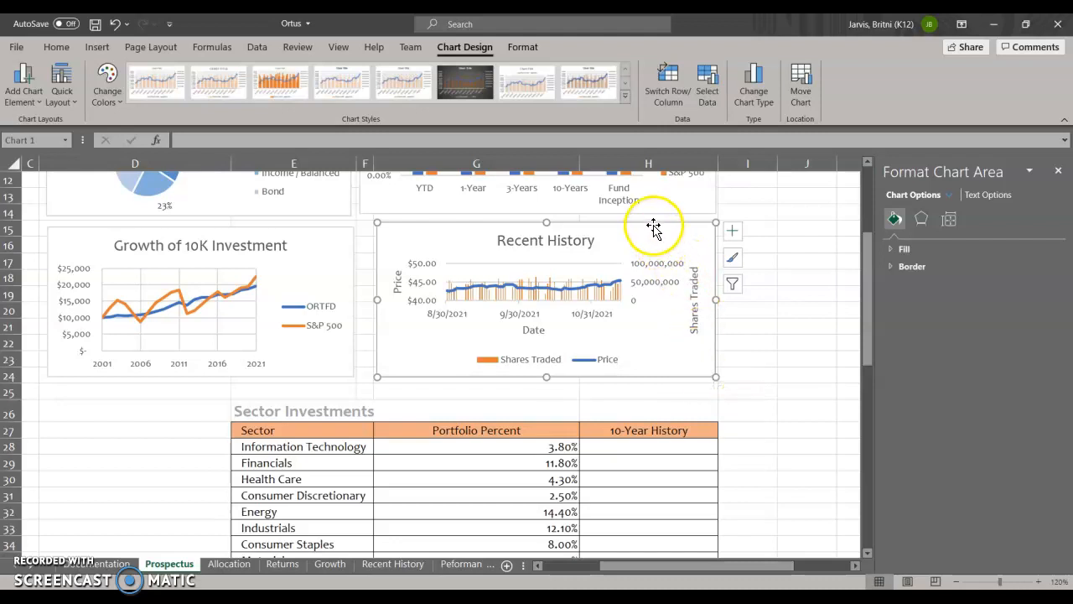
{"action": "left_click_drag", "start_coordinate": [654, 223], "coordinate": [305, 397]}
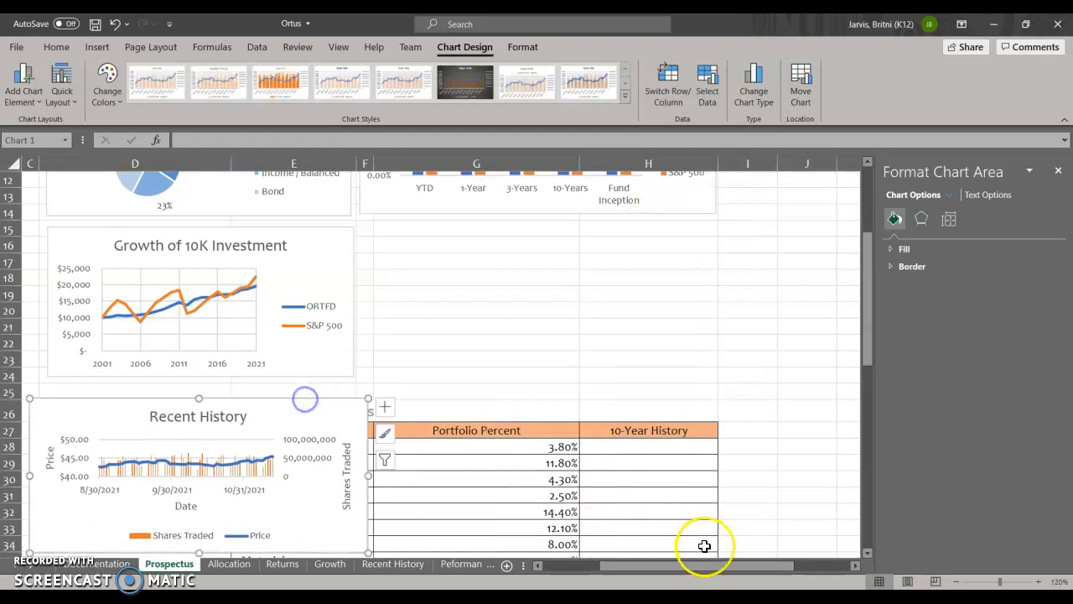
{"action": "left_click_drag", "start_coordinate": [689, 567], "coordinate": [580, 570]}
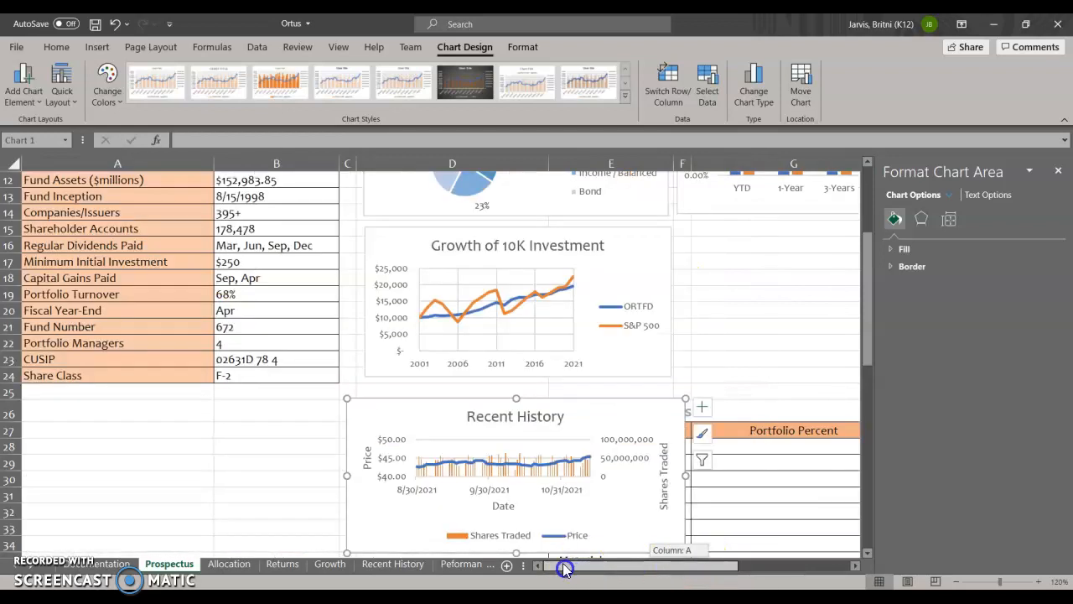
{"action": "left_click_drag", "start_coordinate": [609, 401], "coordinate": [285, 407]}
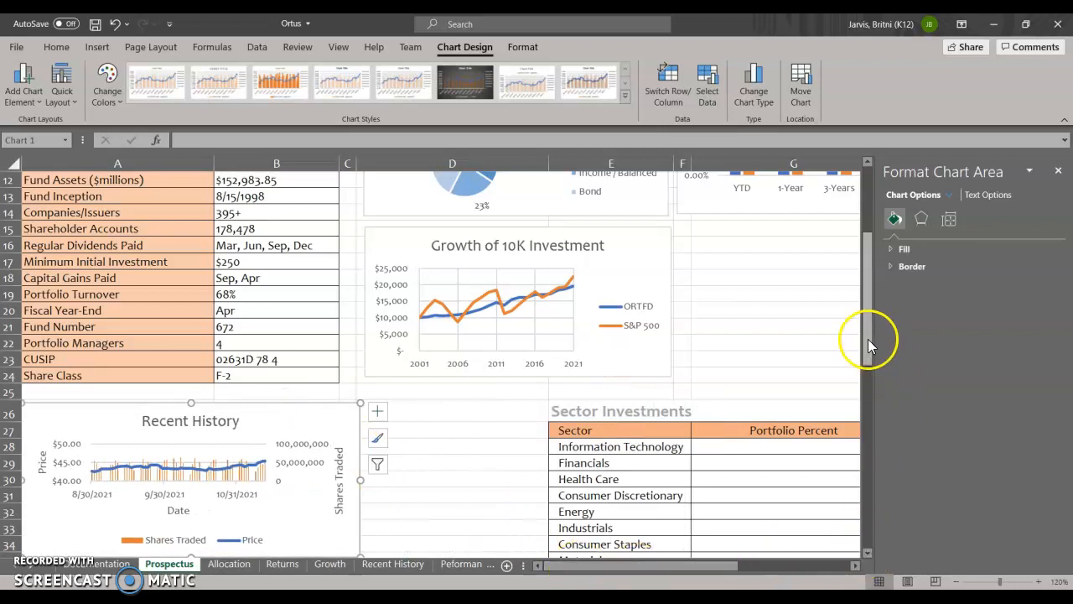
{"action": "left_click", "coordinate": [1058, 172]}
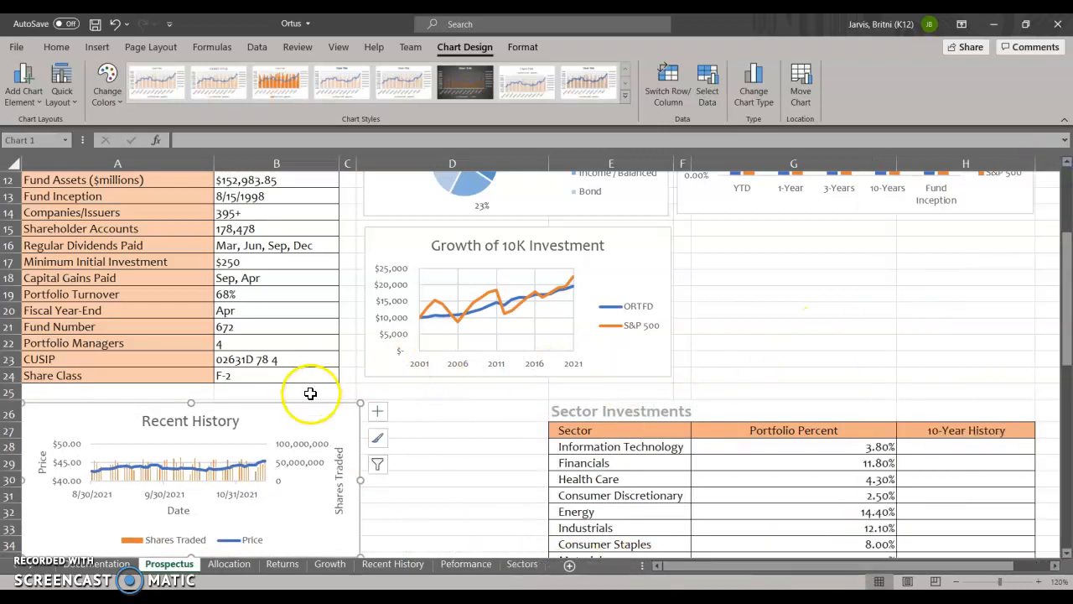
{"action": "mouse_move", "coordinate": [307, 406]}
{"action": "left_mouse_down"}
{"action": "mouse_move", "coordinate": [322, 417]}
{"action": "mouse_move", "coordinate": [309, 405]}
{"action": "mouse_move", "coordinate": [319, 406]}
{"action": "left_mouse_up"}
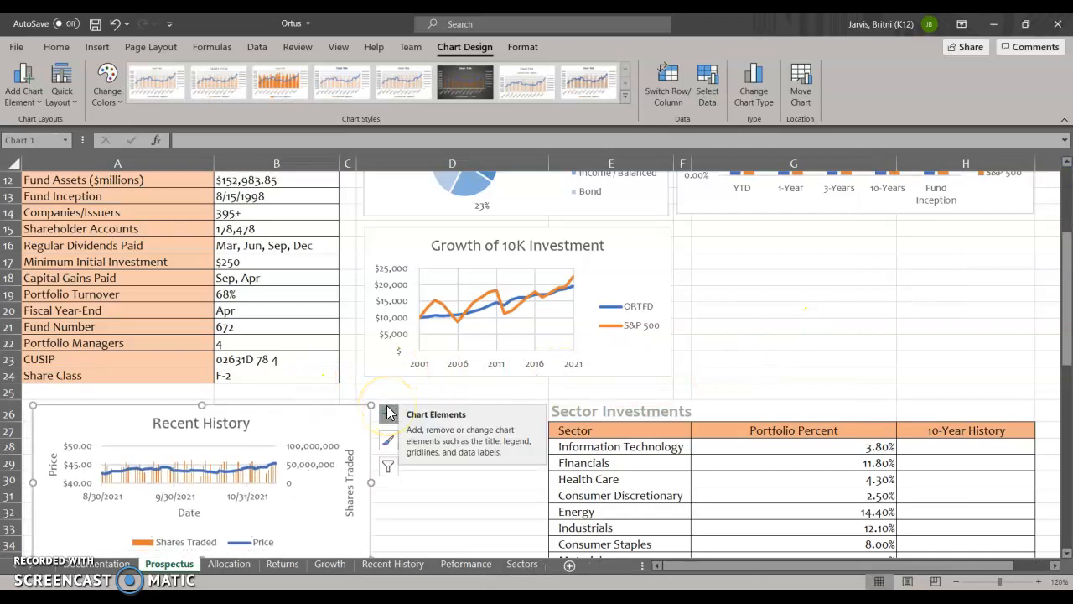
- Enlarge the Recent History chart to cover about A26:D38, beside the Sector Investments table
{"action": "scroll", "coordinate": [457, 425], "scroll_direction": "down", "scroll_amount": 1}
{"action": "scroll", "coordinate": [457, 425], "scroll_direction": "down", "scroll_amount": 2}
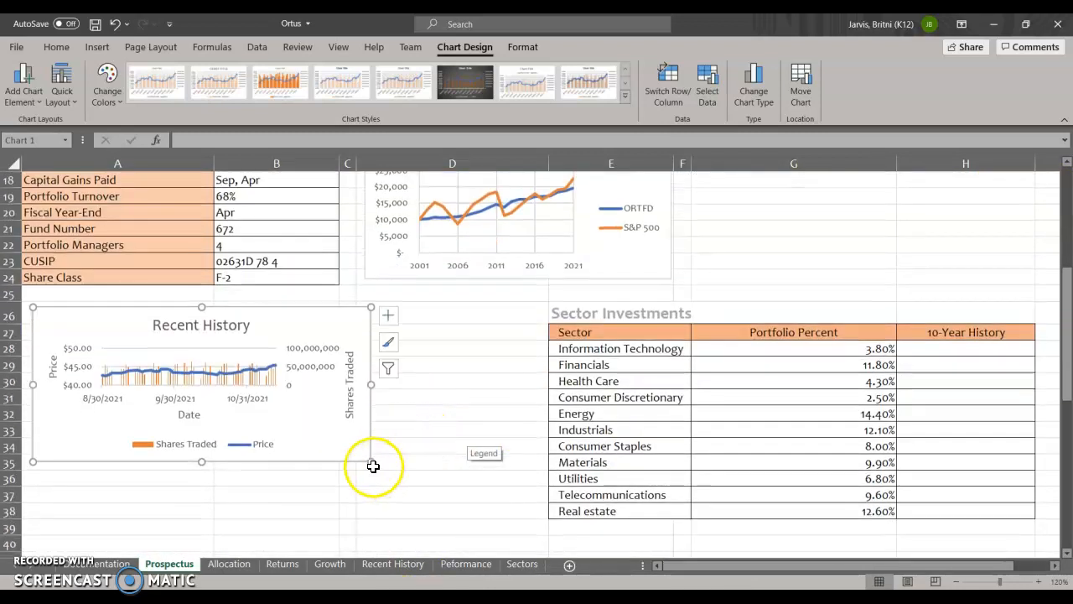
{"action": "left_click_drag", "start_coordinate": [370, 461], "coordinate": [536, 515]}
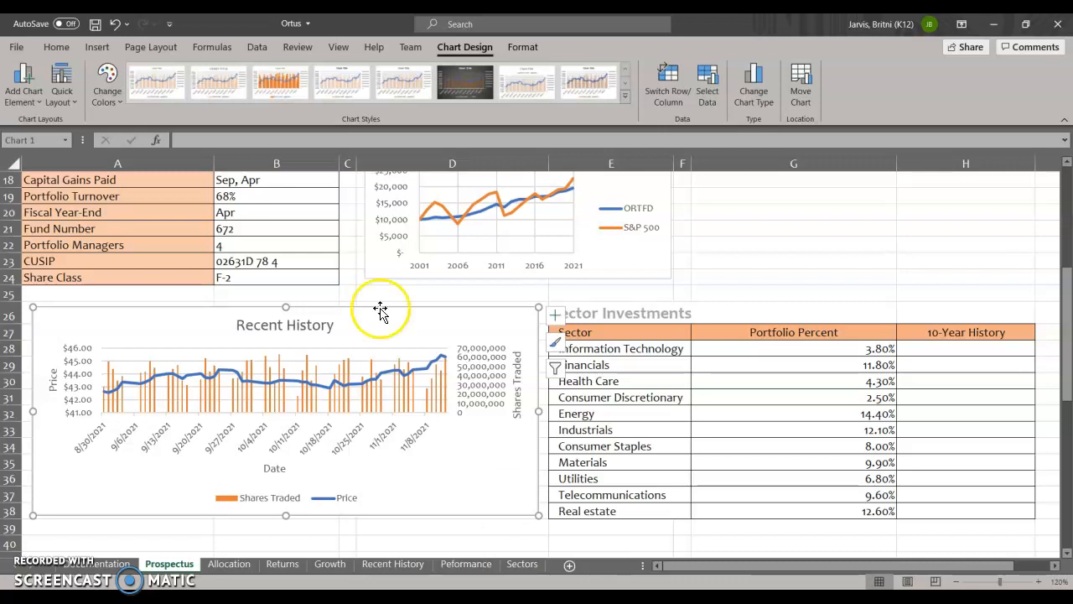
- Place the Recent History chart's legend on the right side of the chart
{"action": "left_click", "coordinate": [555, 314]}
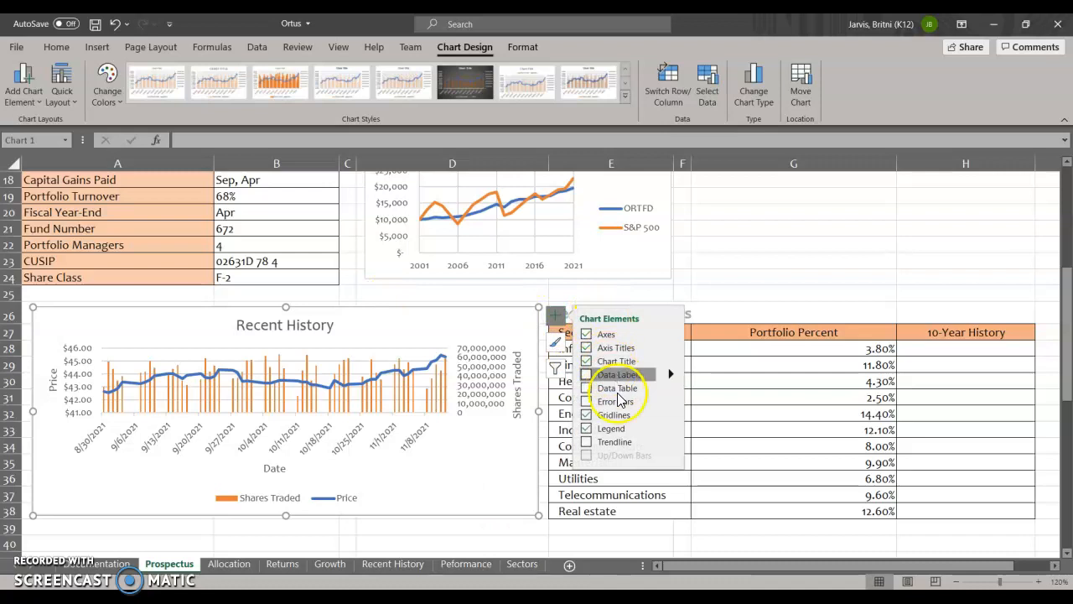
{"action": "left_click", "coordinate": [672, 429]}
{"action": "left_click", "coordinate": [701, 433]}
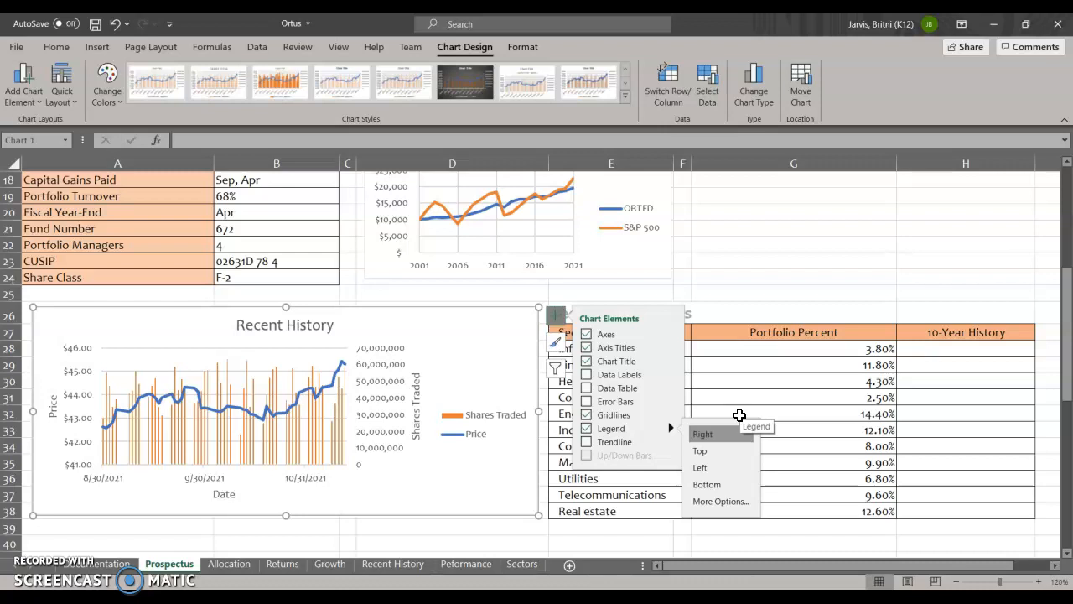
- Set the maximum bound of the chart's secondary vertical axis, Shares Traded, to 1.6E08
{"action": "left_click", "coordinate": [375, 414]}
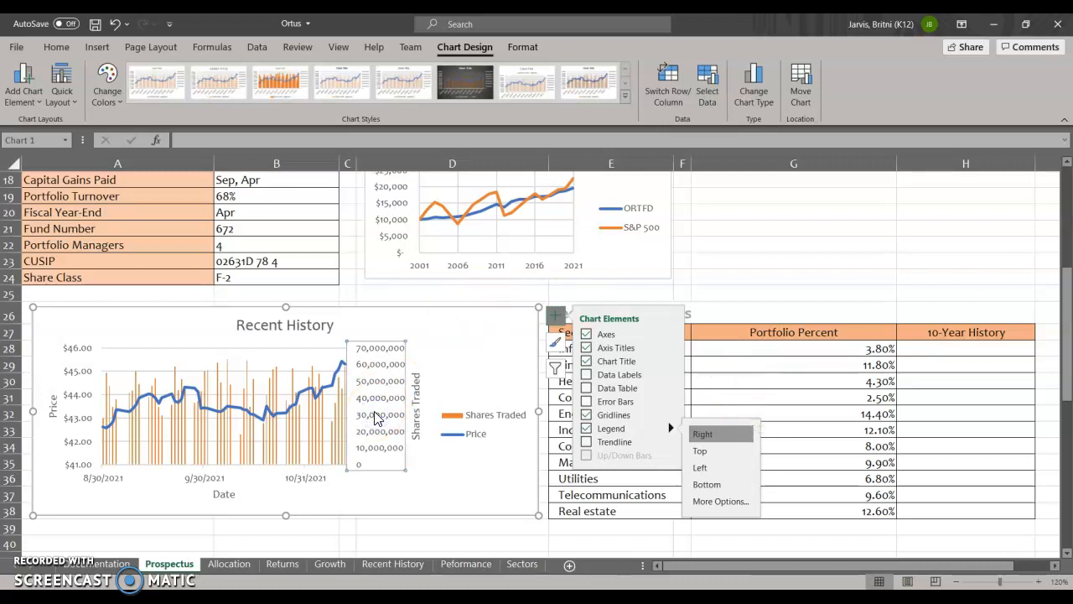
{"action": "left_click", "coordinate": [384, 419]}
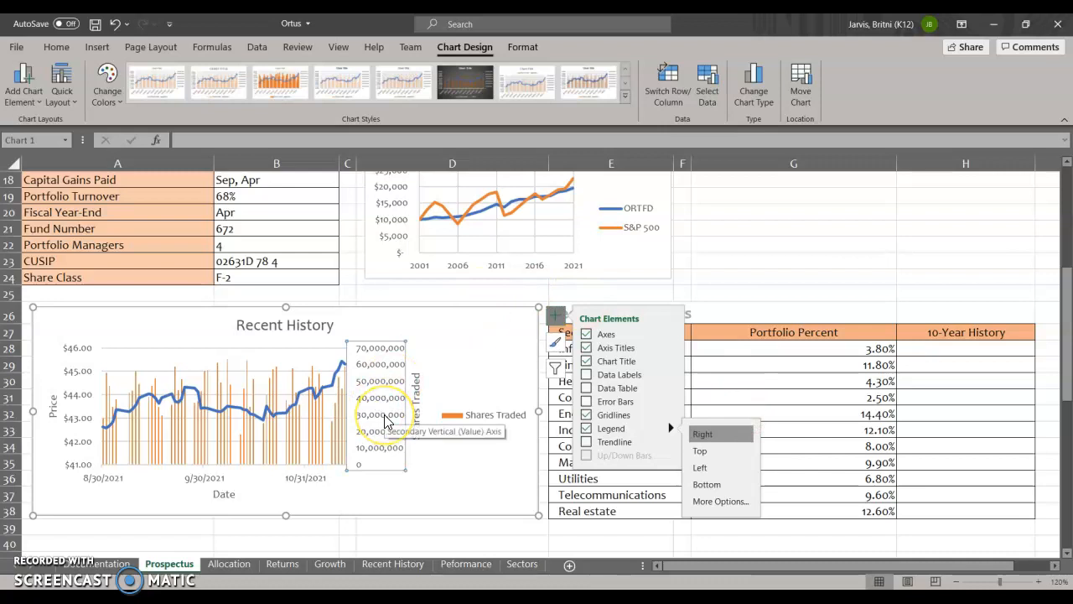
{"action": "double_click", "coordinate": [384, 419]}
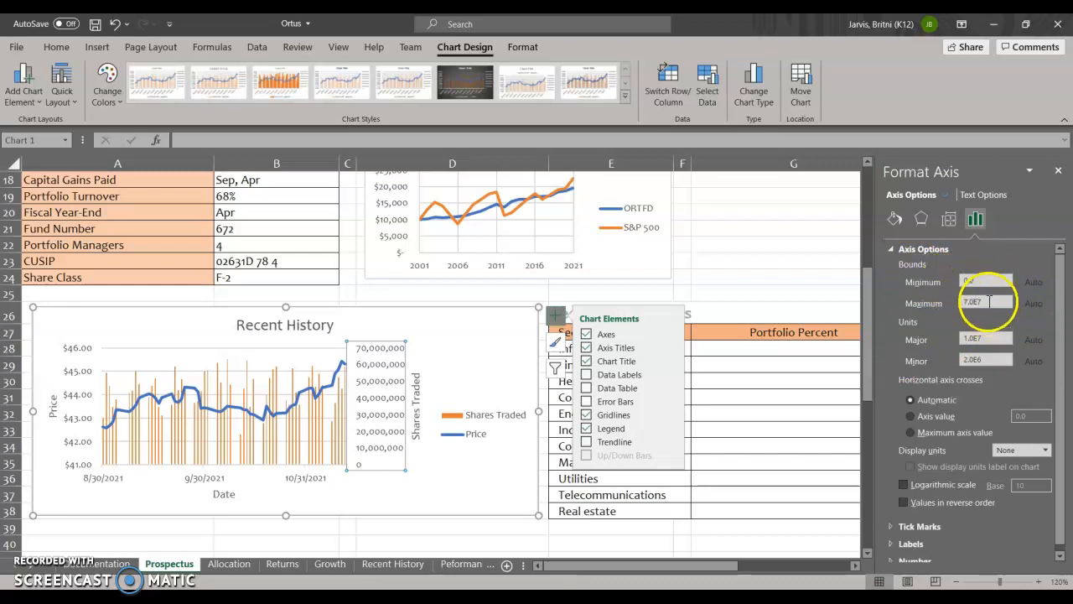
{"action": "left_click_drag", "start_coordinate": [972, 304], "coordinate": [945, 304]}
{"action": "type", "text": "1"}
{"action": "type", "text": ".6"}
{"action": "type", "text": "E"}
{"action": "type", "text": "08"}
{"action": "key", "text": "Return"}
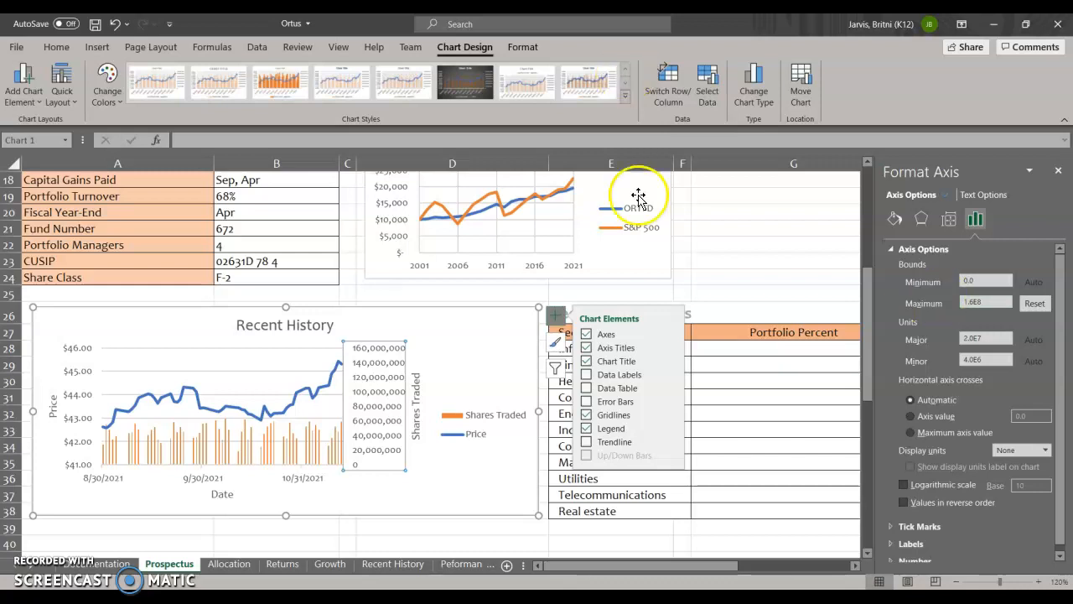
{"action": "left_click", "coordinate": [446, 494]}
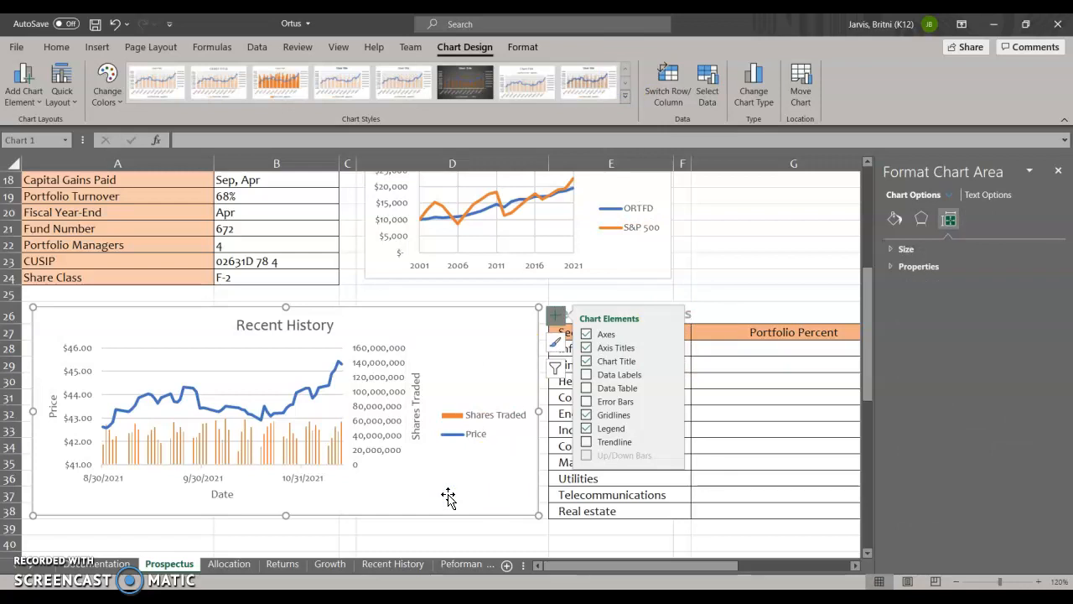
- Try two other chart styles on the Recent History chart, including the dark one, and undo both
{"action": "left_click", "coordinate": [431, 495]}
{"action": "left_click", "coordinate": [397, 90]}
{"action": "left_click", "coordinate": [490, 86]}
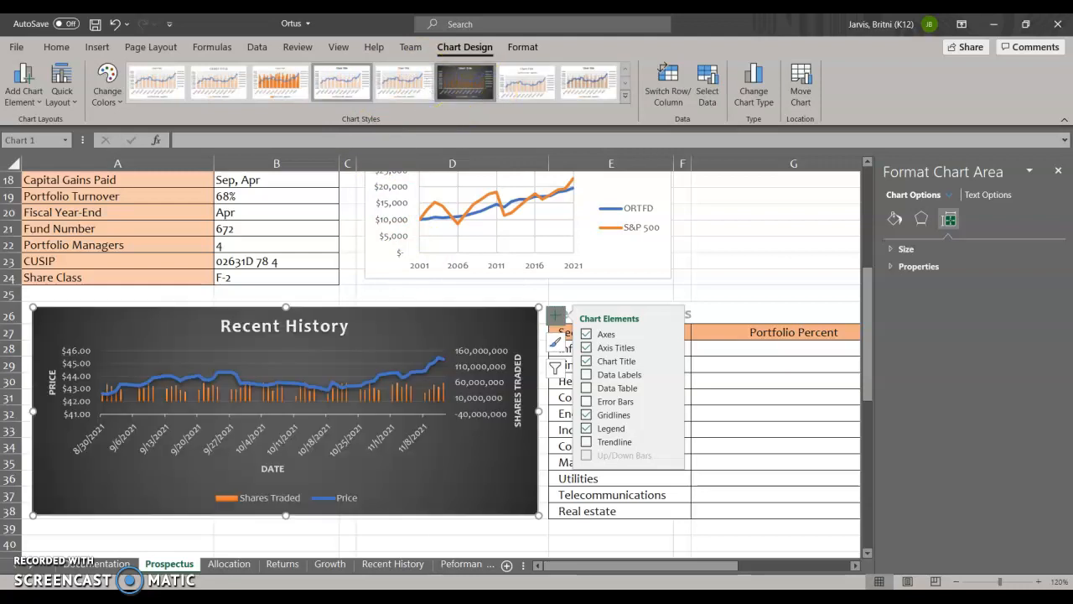
{"action": "left_click", "coordinate": [114, 24]}
{"action": "left_click", "coordinate": [114, 24]}
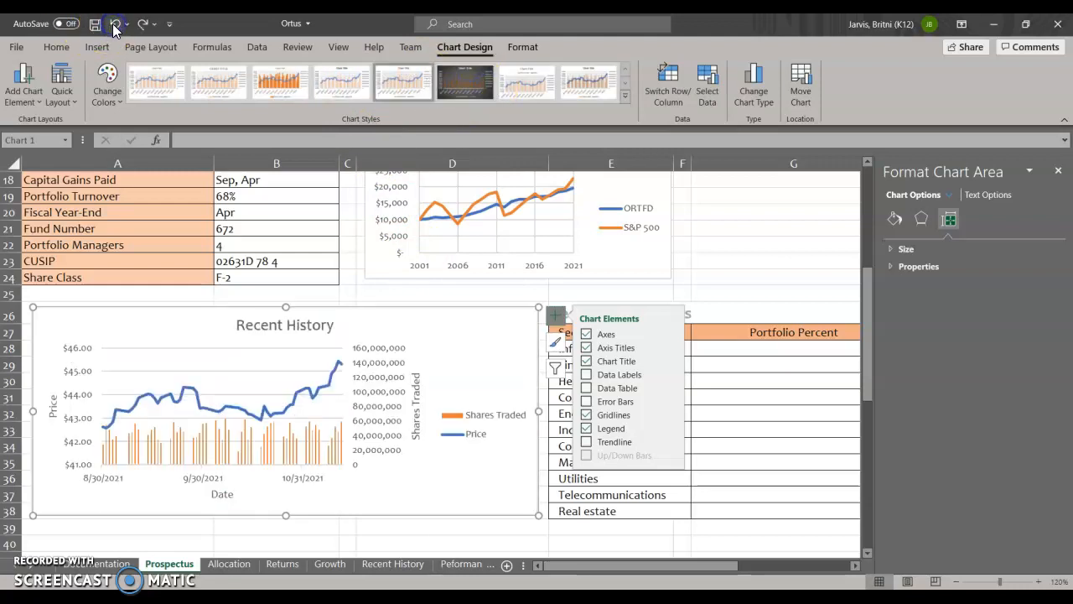
- Examine the fill and border formatting options of the Recent History chart title
{"action": "left_click", "coordinate": [221, 495]}
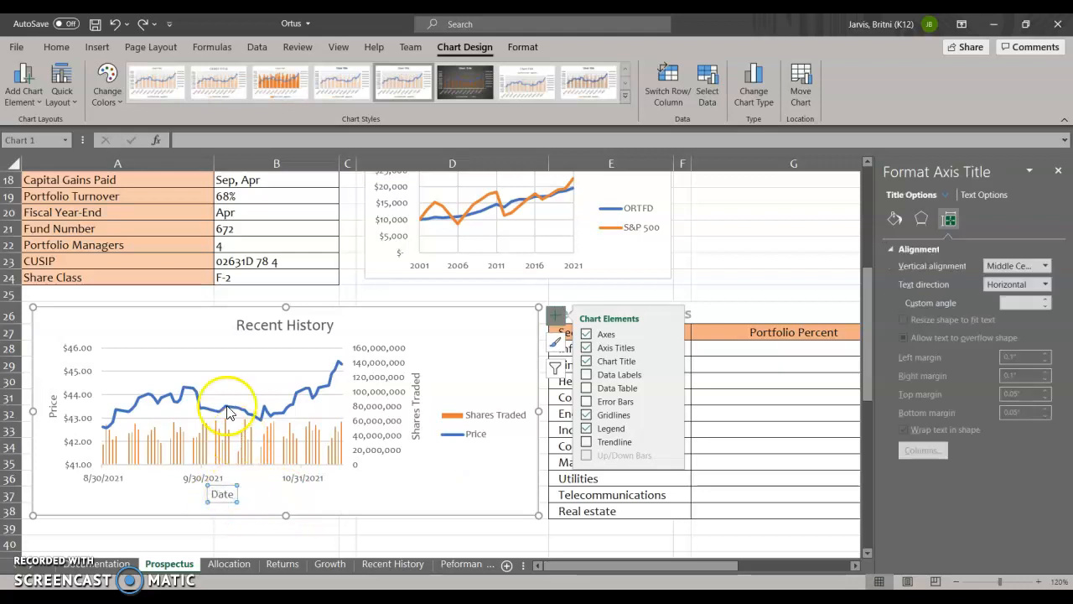
{"action": "left_click", "coordinate": [266, 325]}
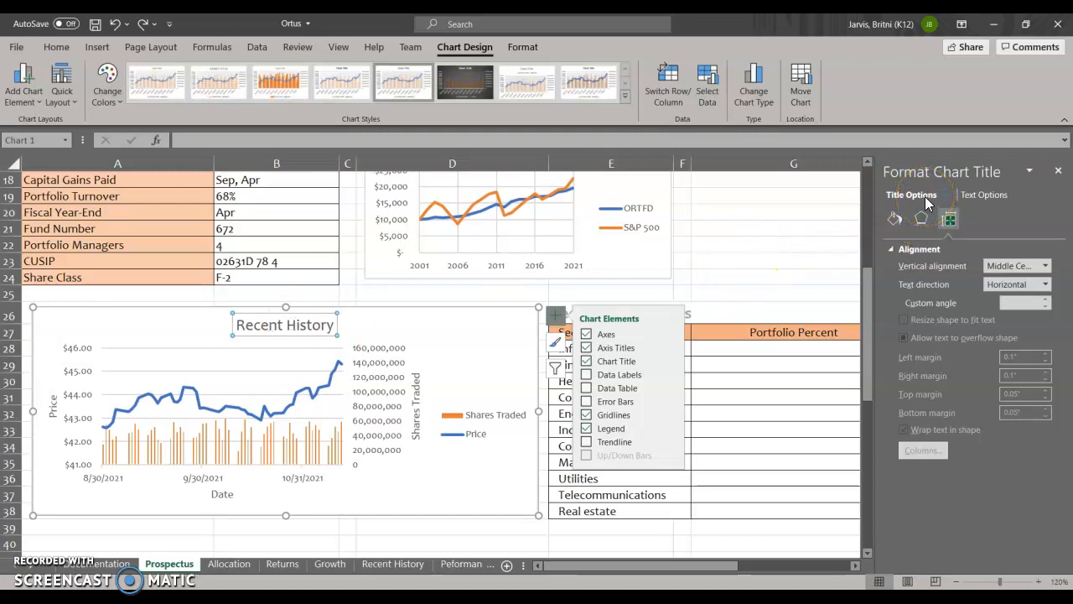
{"action": "right_click", "coordinate": [326, 325]}
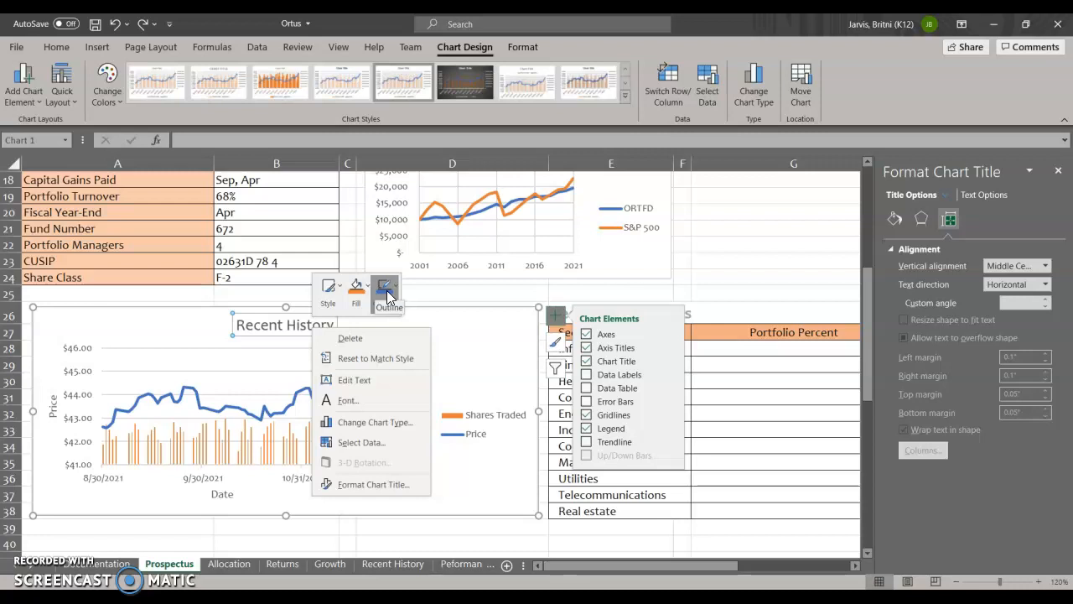
{"action": "left_click", "coordinate": [362, 486]}
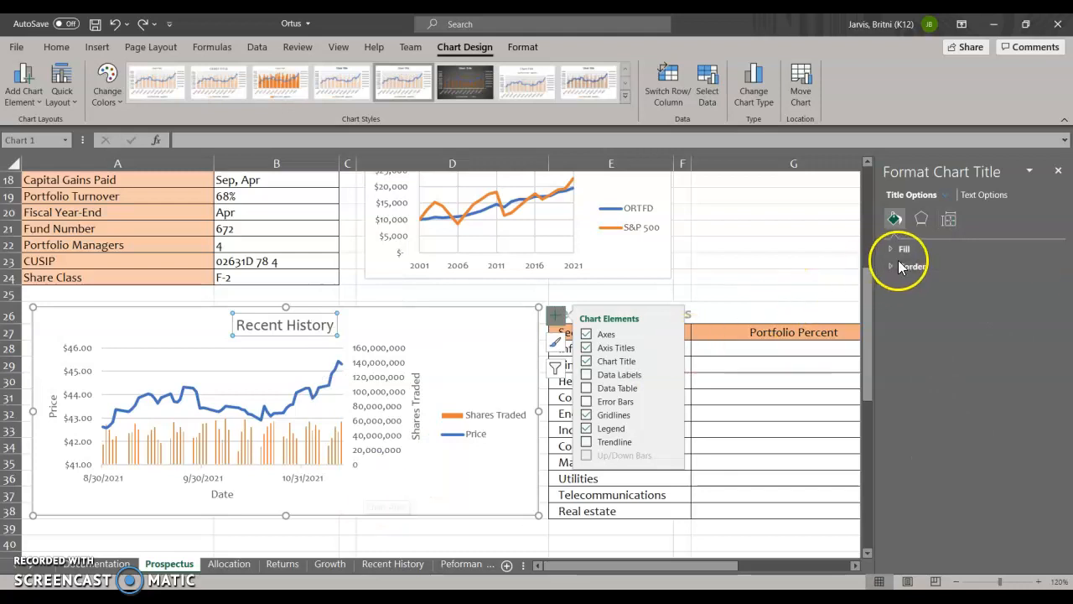
{"action": "left_click", "coordinate": [905, 249]}
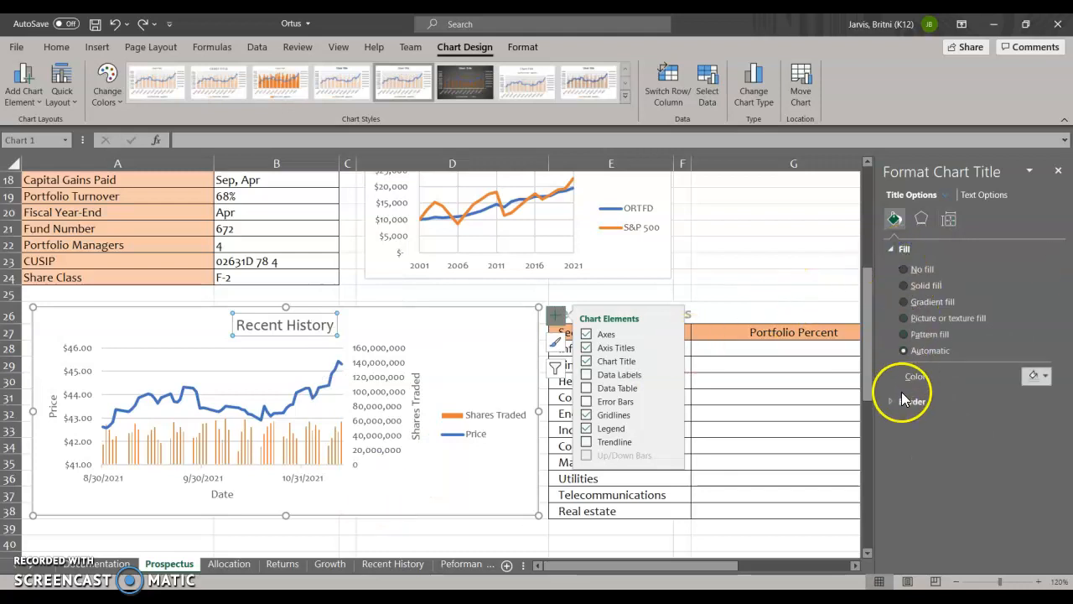
{"action": "left_click", "coordinate": [905, 400]}
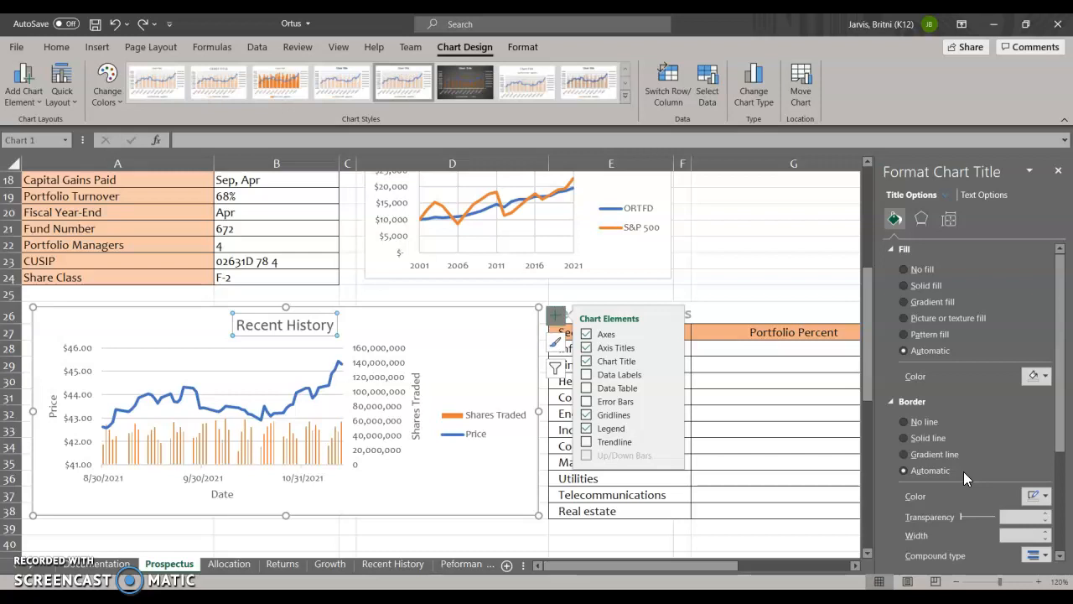
- Try a solid fill on the Recent History chart's plot area and undo it
{"action": "left_click", "coordinate": [276, 393]}
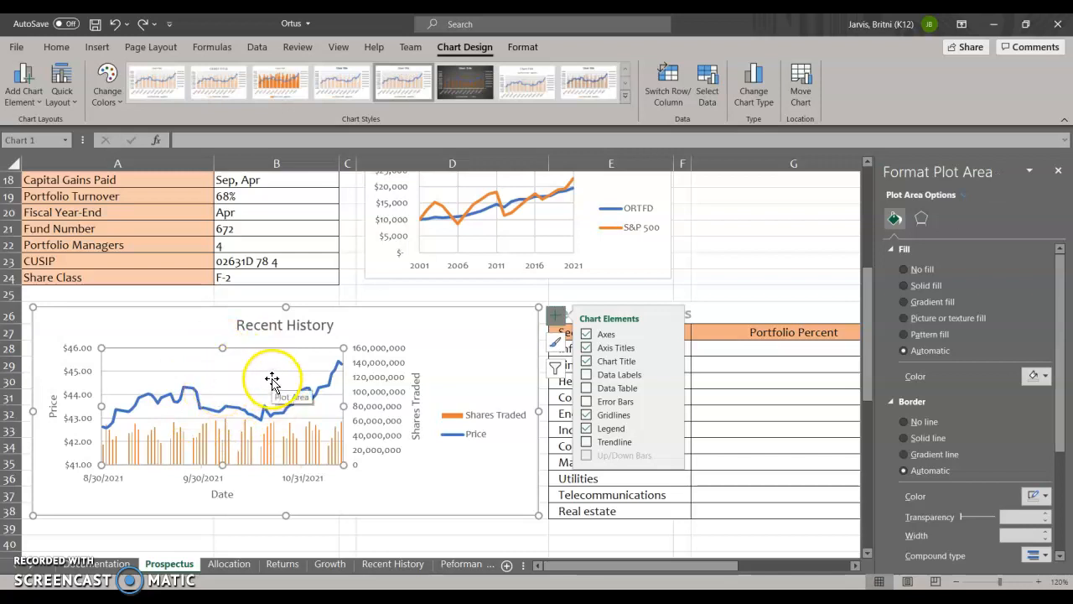
{"action": "left_click", "coordinate": [904, 285]}
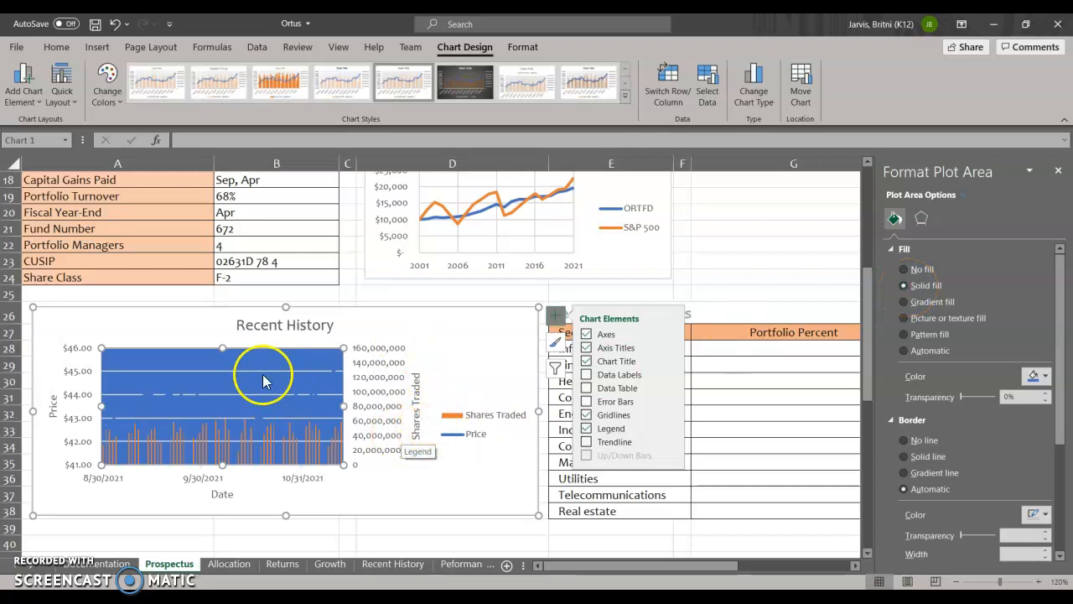
{"action": "left_click", "coordinate": [115, 23]}
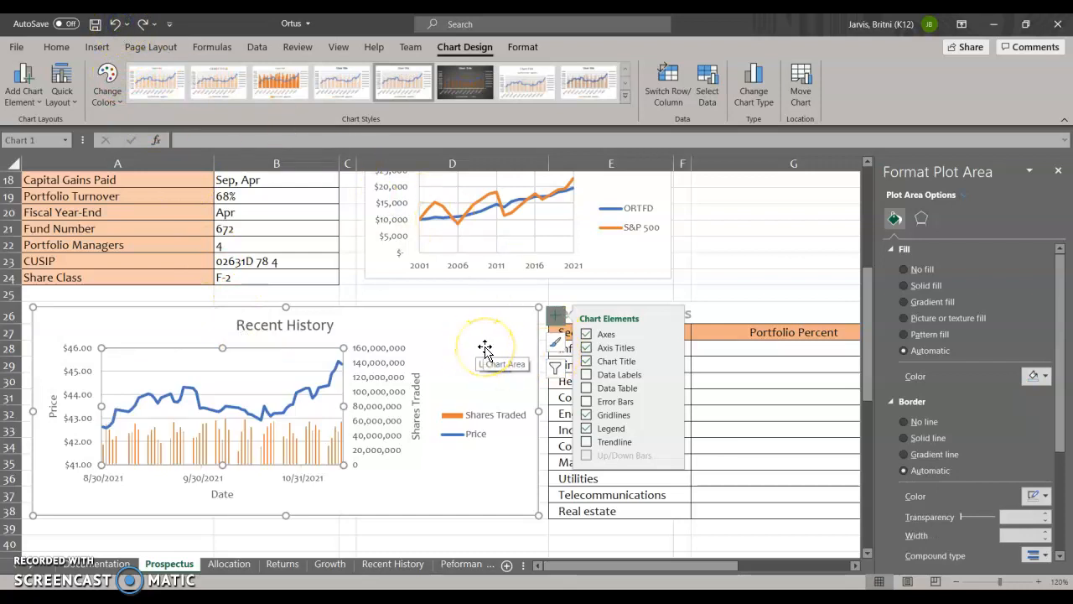
- Apply blue solid-fill data bars to the Portfolio Percent values in G28:G38 of the Sector Investments table
{"action": "left_click", "coordinate": [784, 225]}
{"action": "left_click_drag", "start_coordinate": [649, 566], "coordinate": [704, 566]}
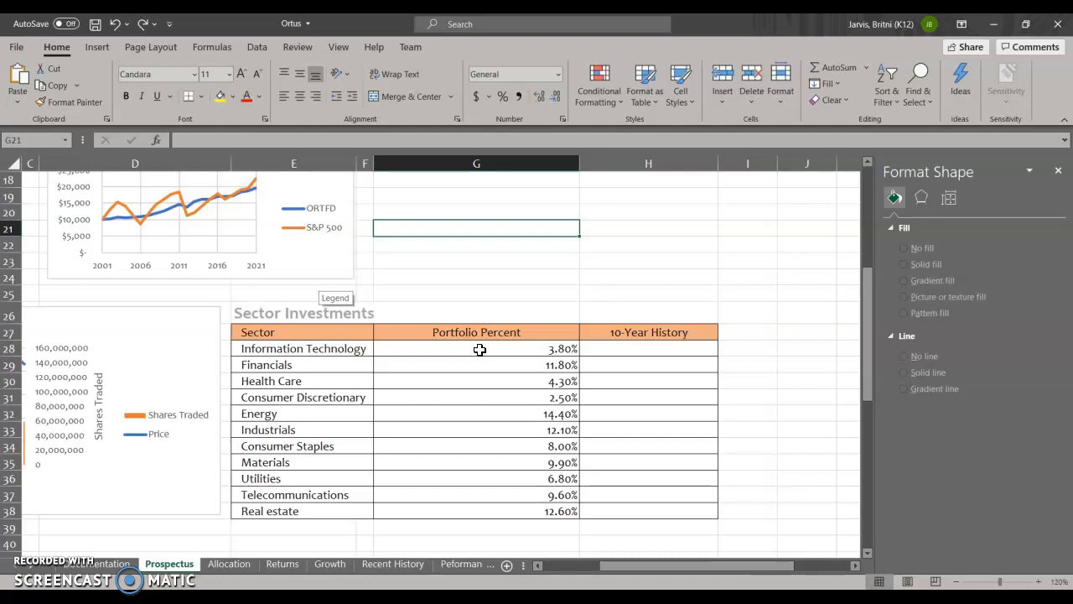
{"action": "left_click", "coordinate": [509, 412]}
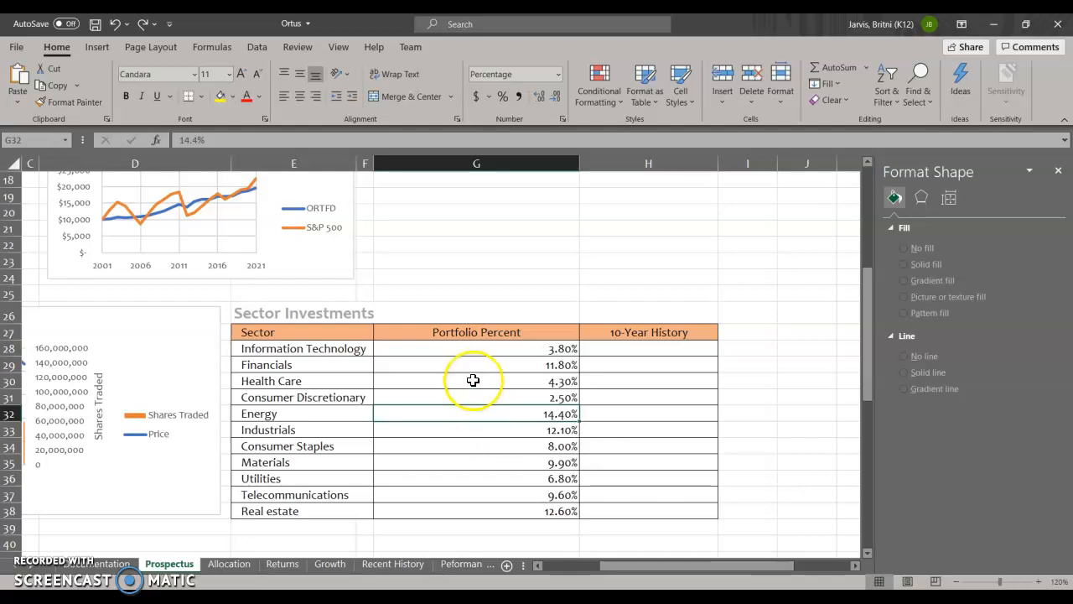
{"action": "left_click_drag", "start_coordinate": [470, 344], "coordinate": [495, 508]}
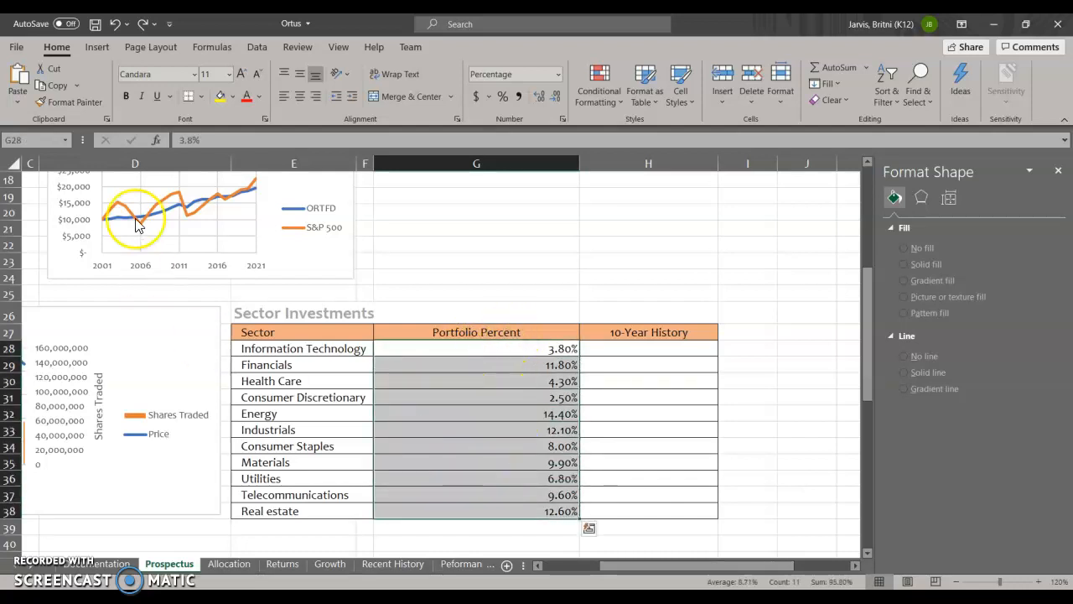
{"action": "left_click", "coordinate": [619, 99]}
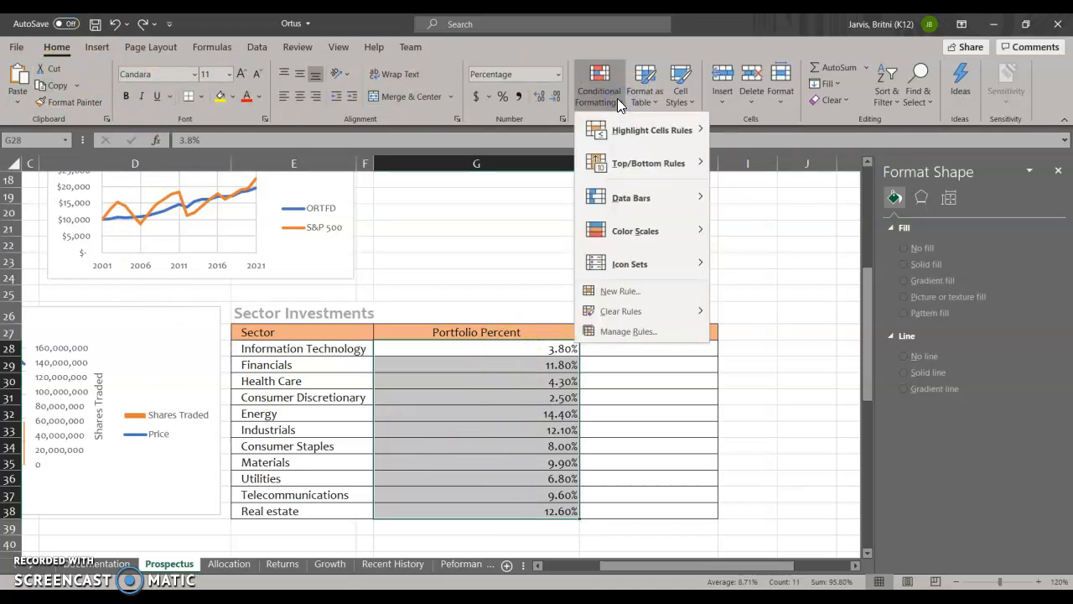
{"action": "left_click", "coordinate": [643, 209]}
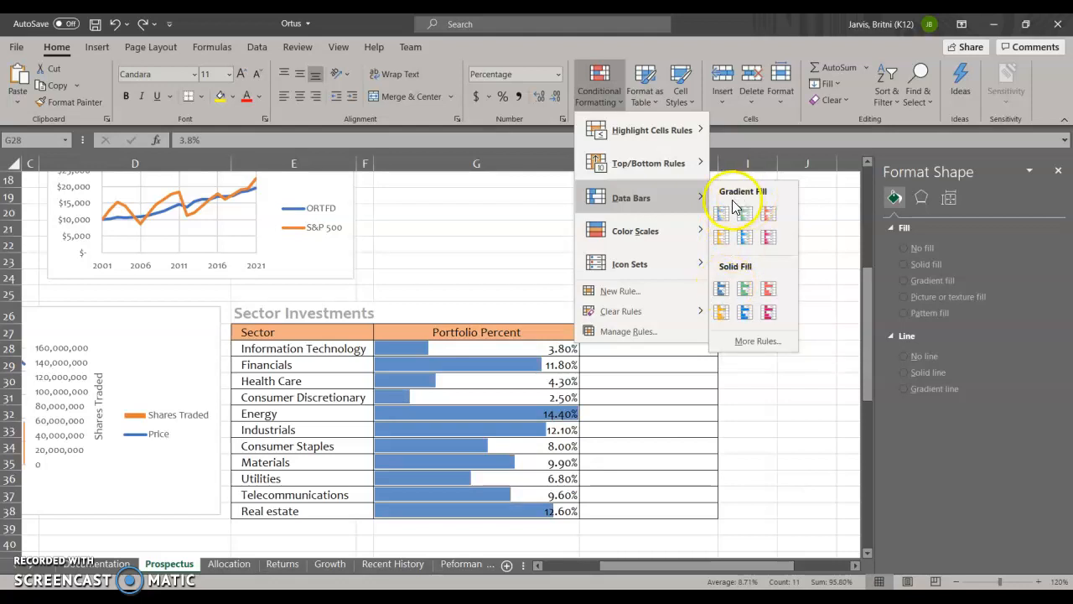
{"action": "left_click", "coordinate": [722, 288]}
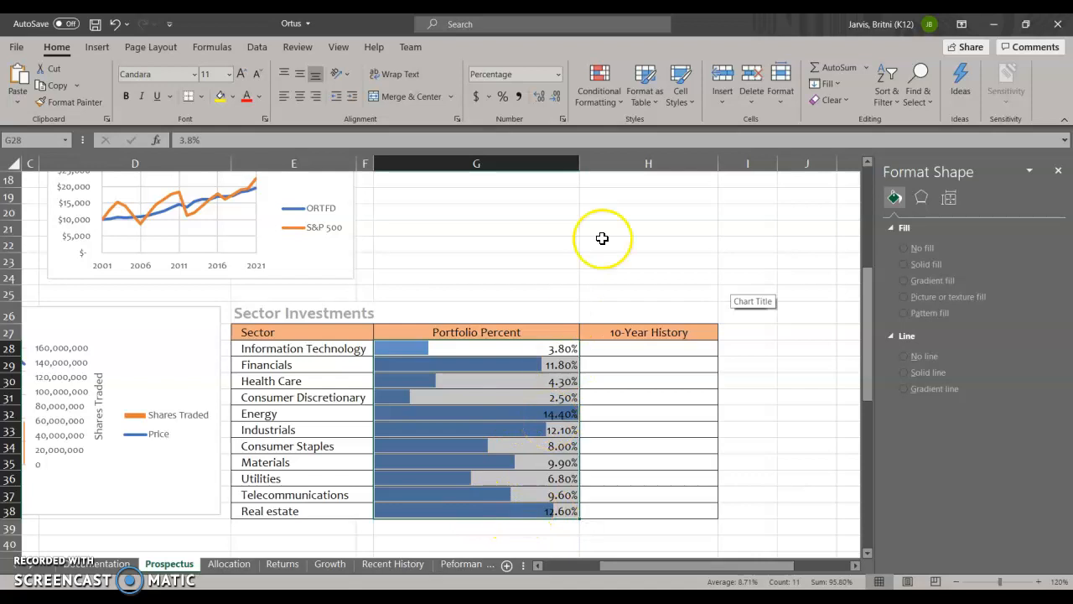
- Create an additional conditional formatting rule for G28:G38 that formats all cells by their values in the Data Bar style
{"action": "left_click", "coordinate": [618, 99]}
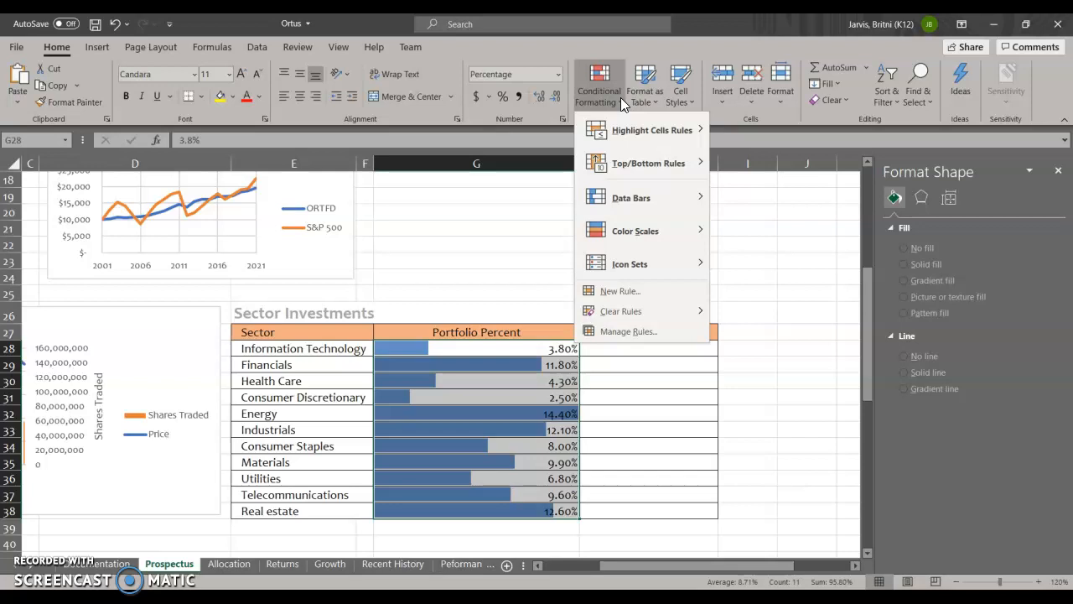
{"action": "left_click", "coordinate": [659, 333]}
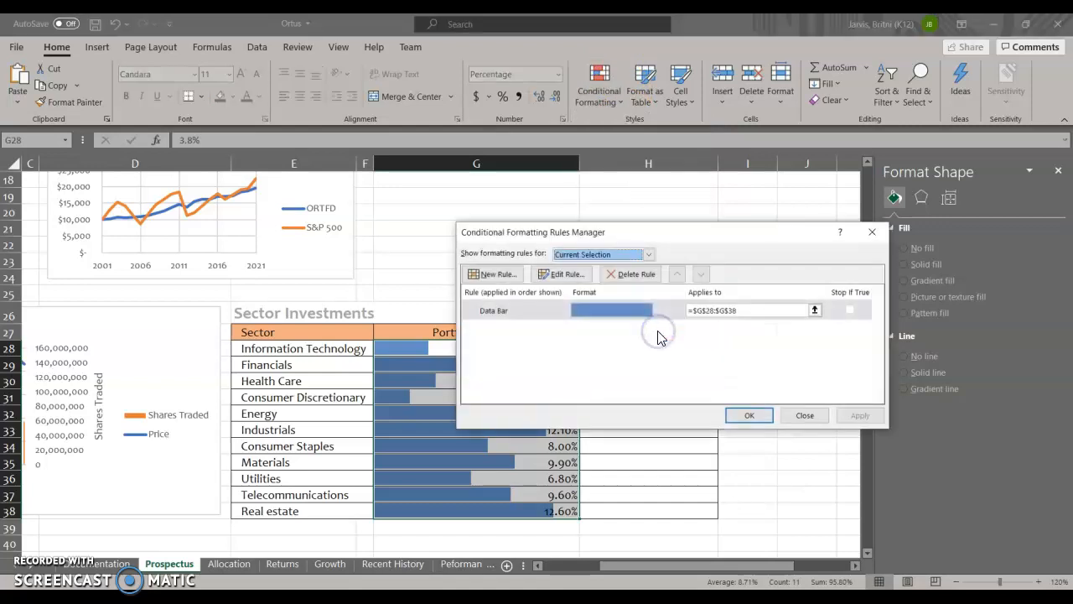
{"action": "left_click", "coordinate": [493, 274]}
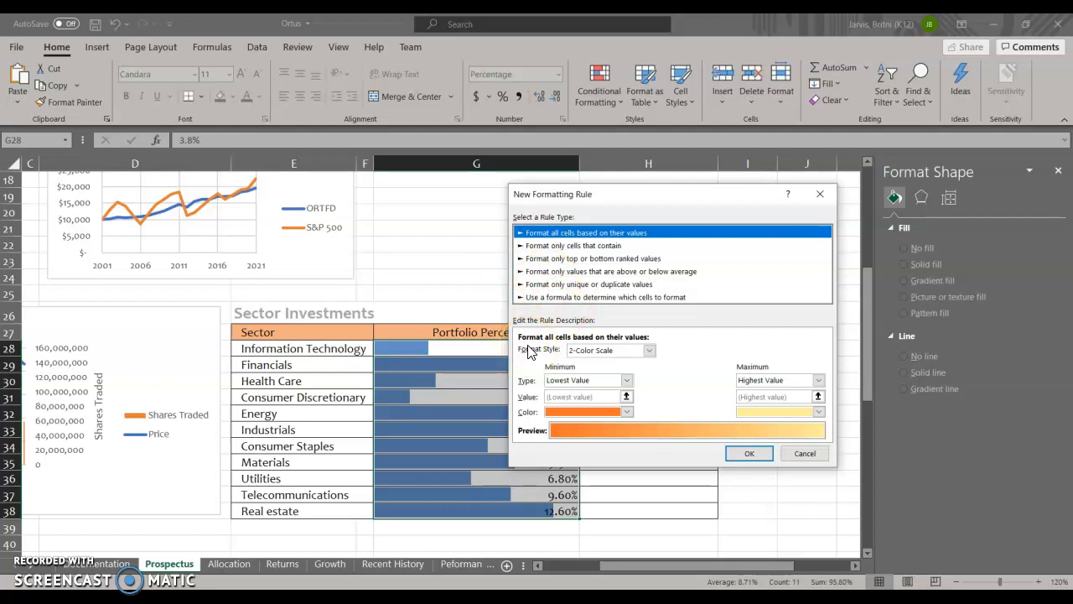
{"action": "left_click", "coordinate": [641, 352]}
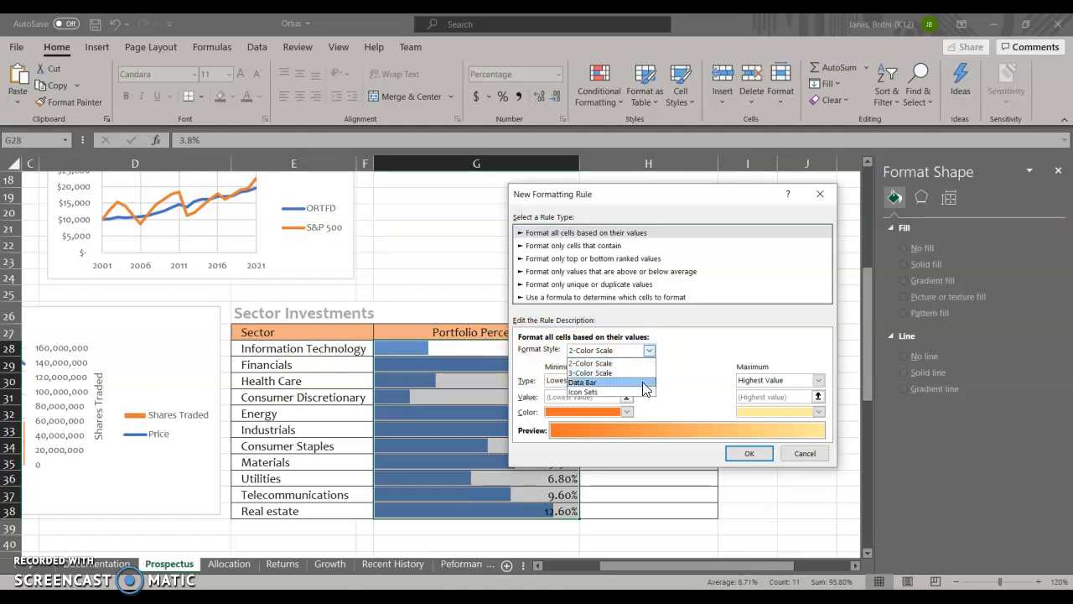
{"action": "left_click", "coordinate": [643, 383]}
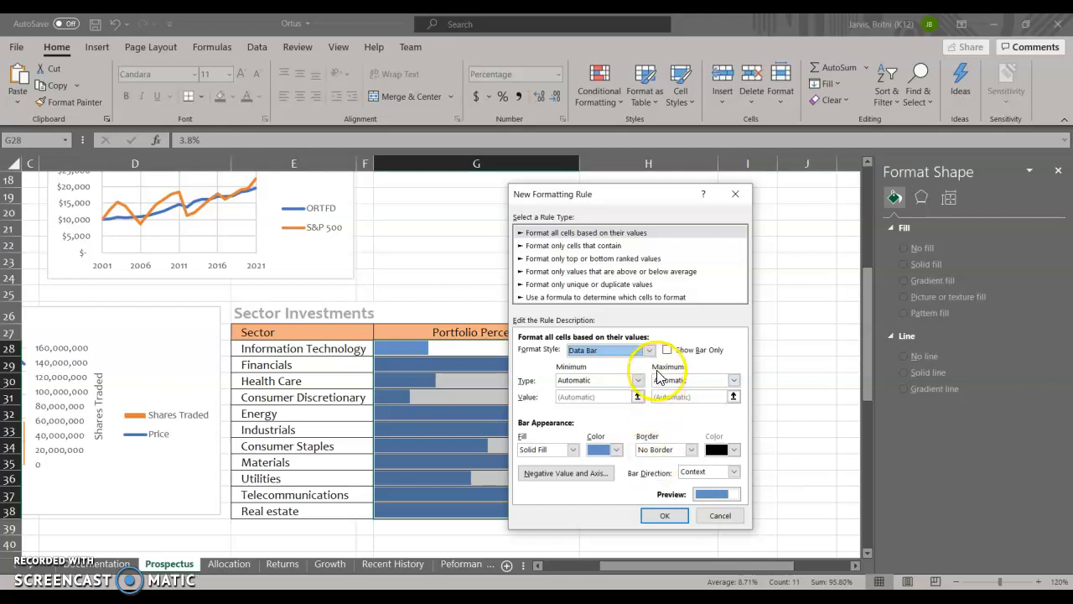
- Set the new data bar rule's maximum to the Number type with a value of .3, and apply it to the portfolio percentages
{"action": "left_click", "coordinate": [734, 380]}
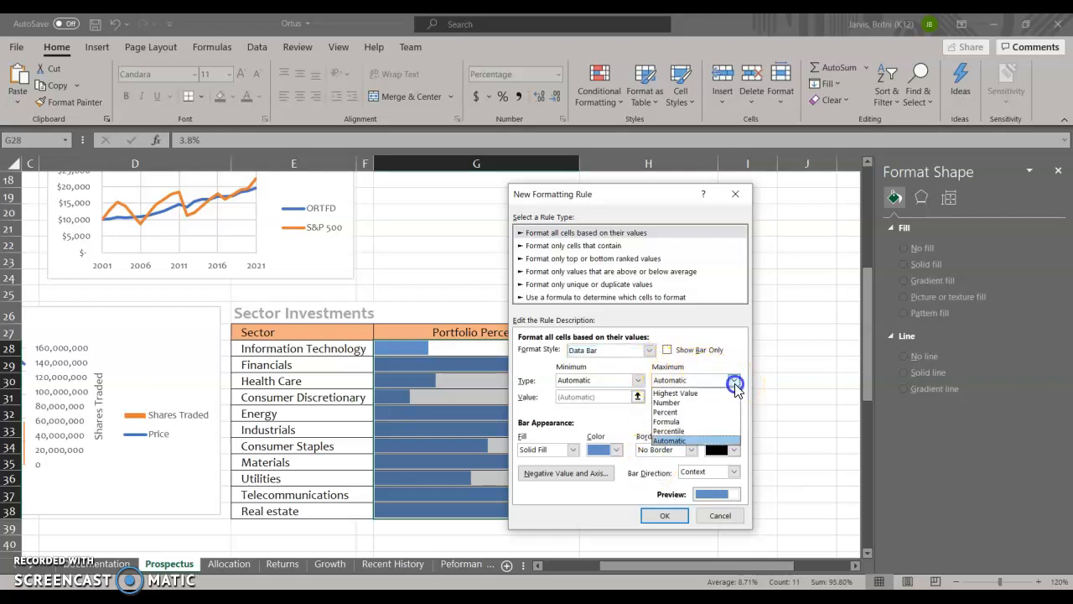
{"action": "left_click", "coordinate": [717, 402]}
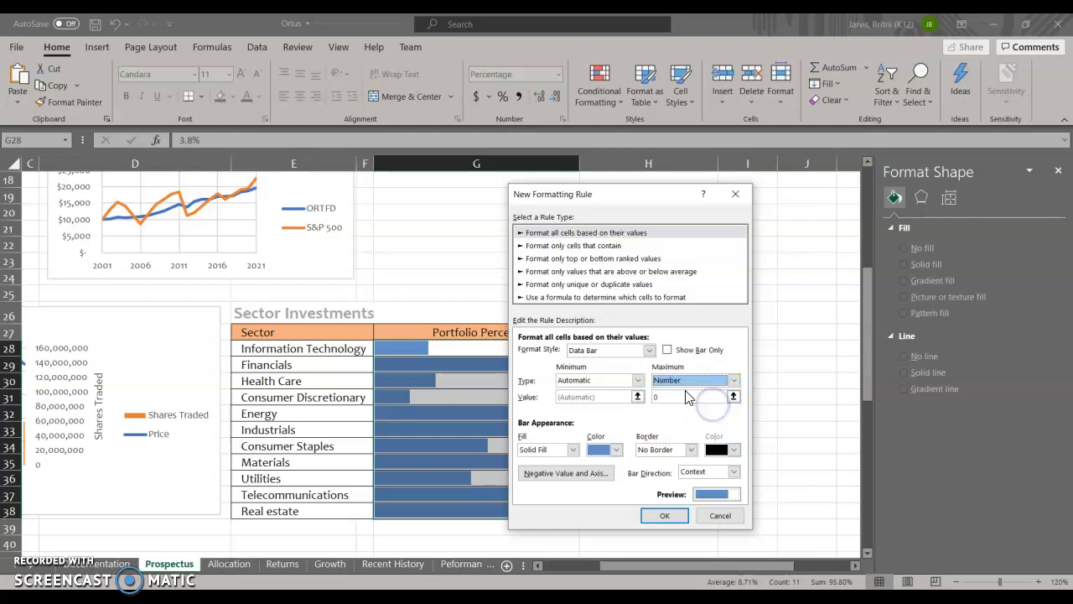
{"action": "type", "text": ".3"}
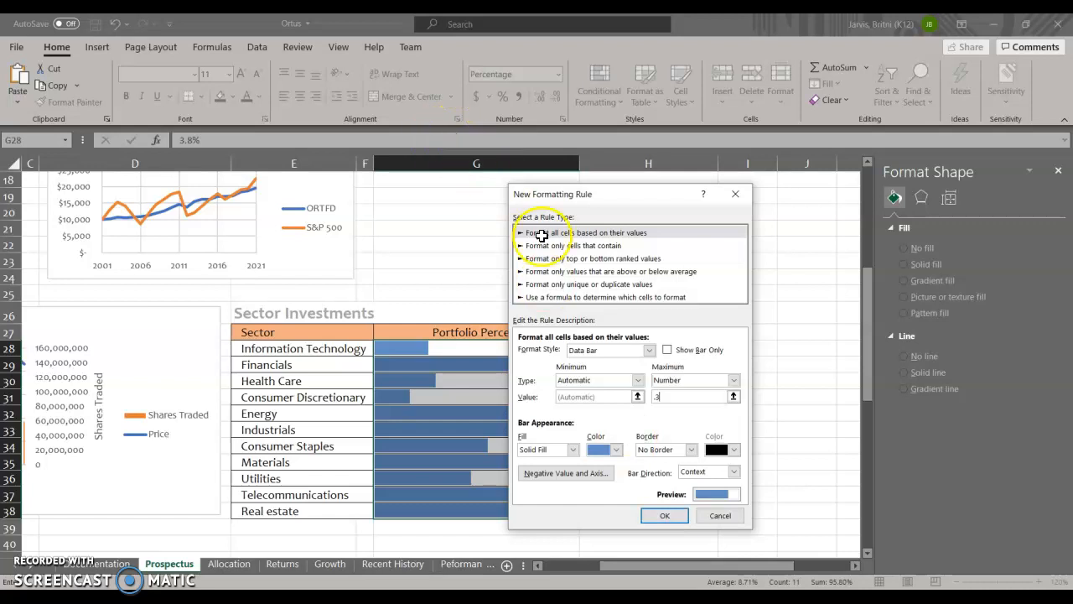
{"action": "left_click", "coordinate": [671, 520]}
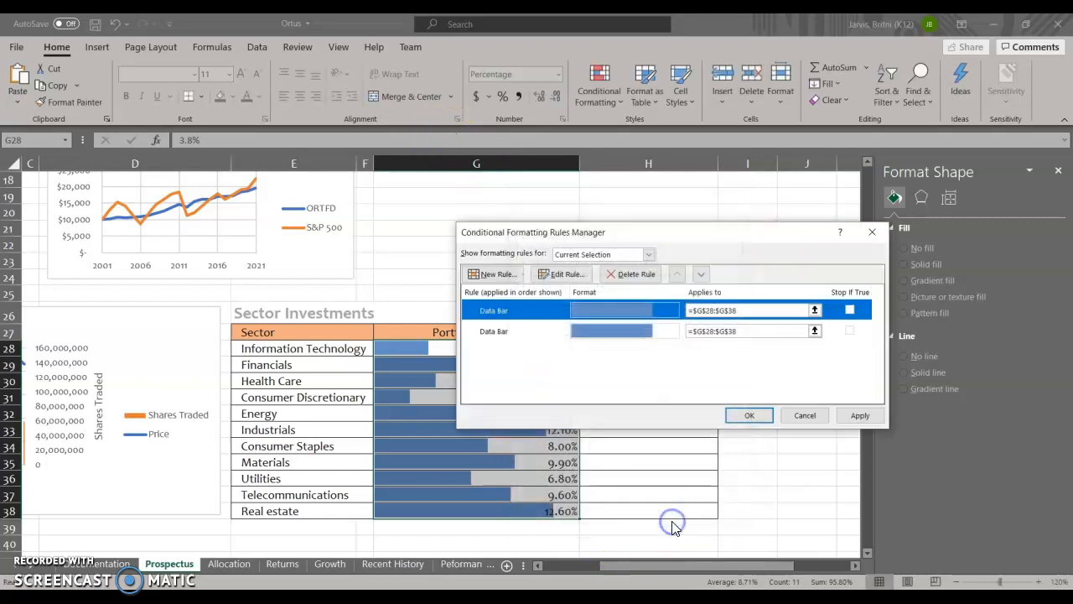
{"action": "left_click", "coordinate": [860, 419]}
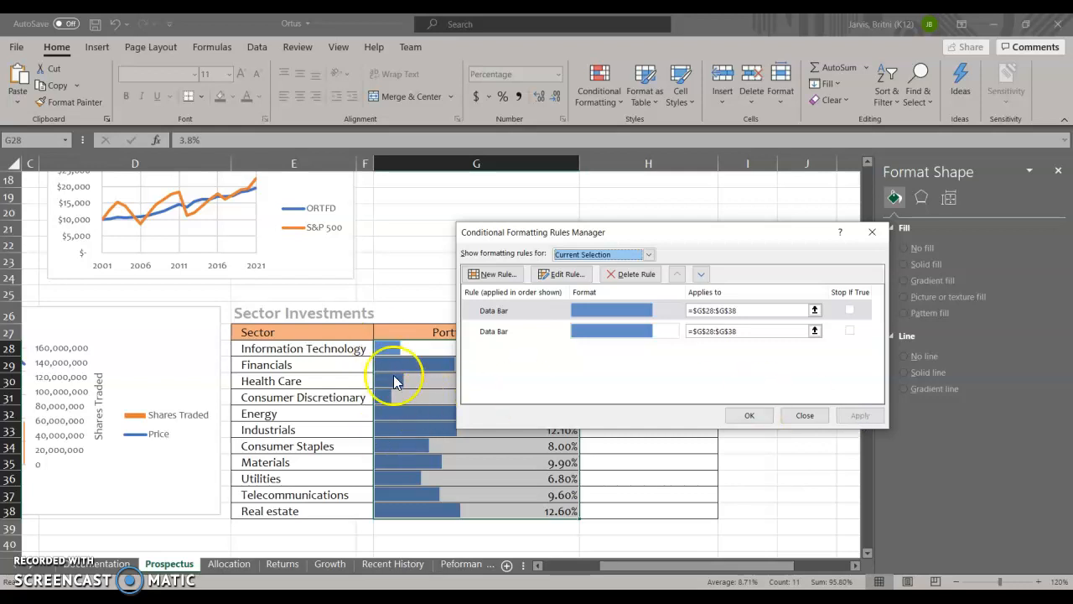
{"action": "left_click", "coordinate": [746, 414]}
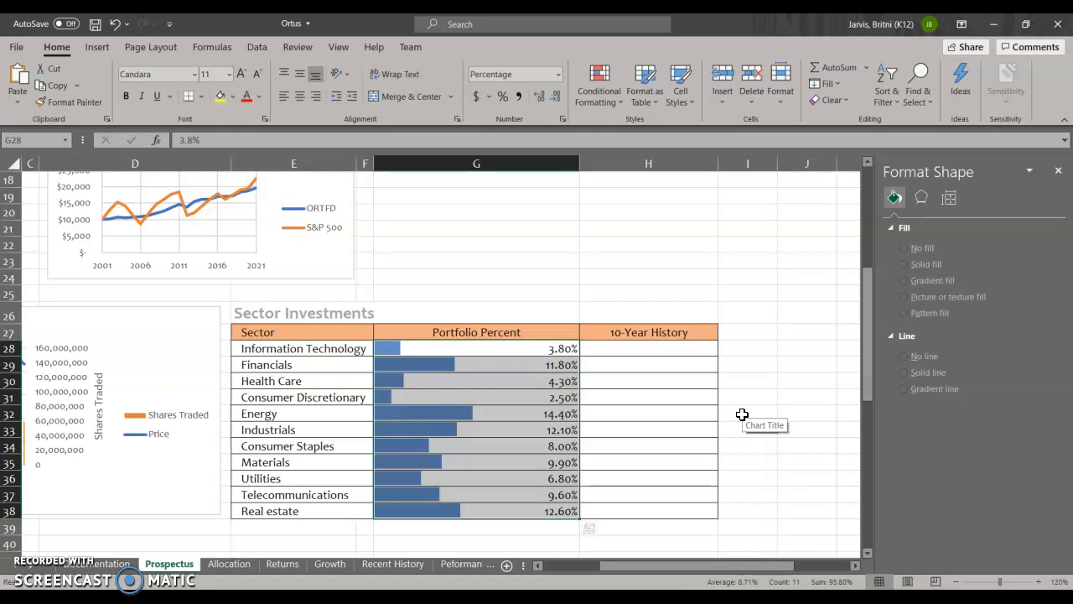
- Start creating line sparklines in the 10-Year History cells H28:H38 of the Sector Investments table
{"action": "left_click", "coordinate": [680, 381]}
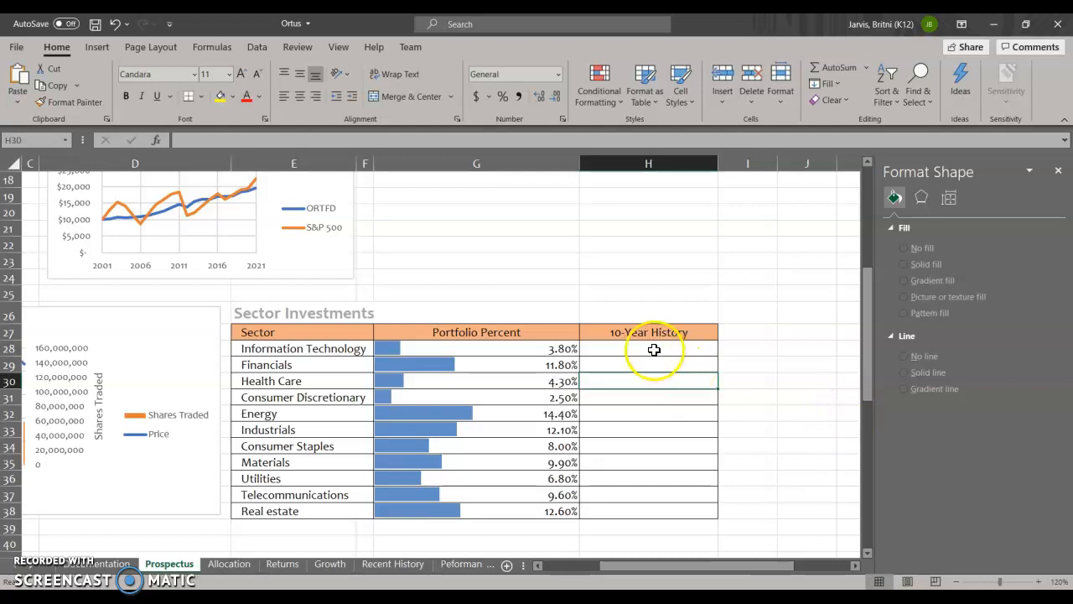
{"action": "left_click", "coordinate": [653, 352]}
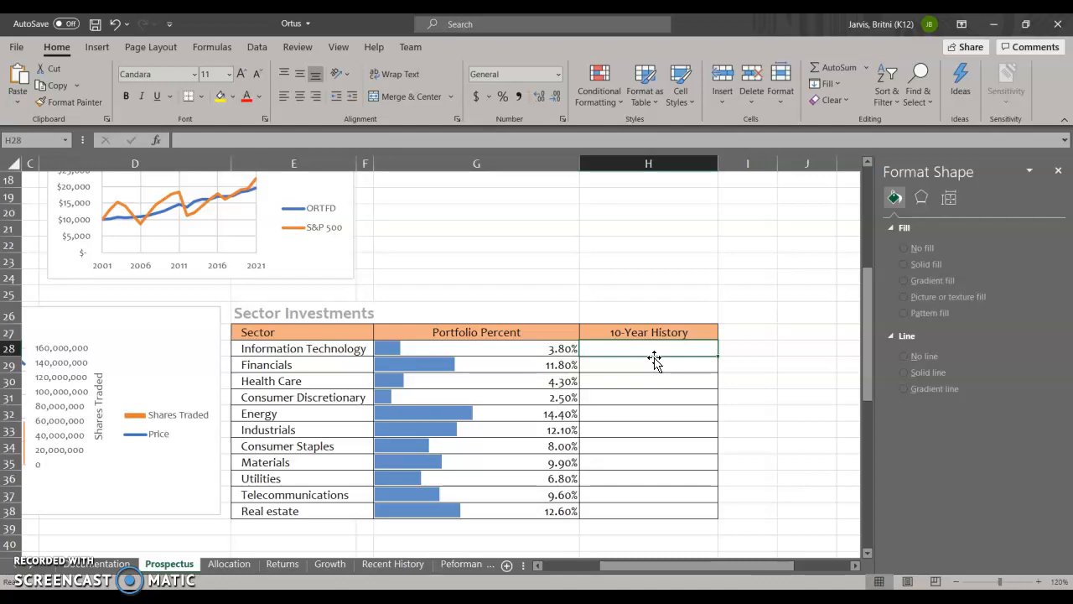
{"action": "left_click_drag", "start_coordinate": [654, 359], "coordinate": [647, 510]}
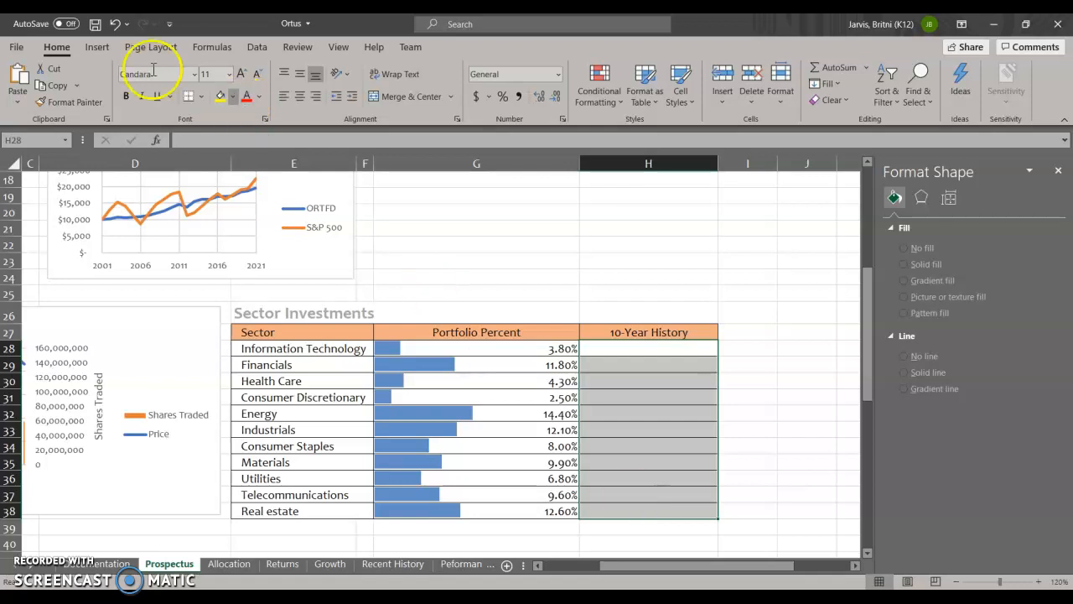
{"action": "left_click", "coordinate": [94, 47]}
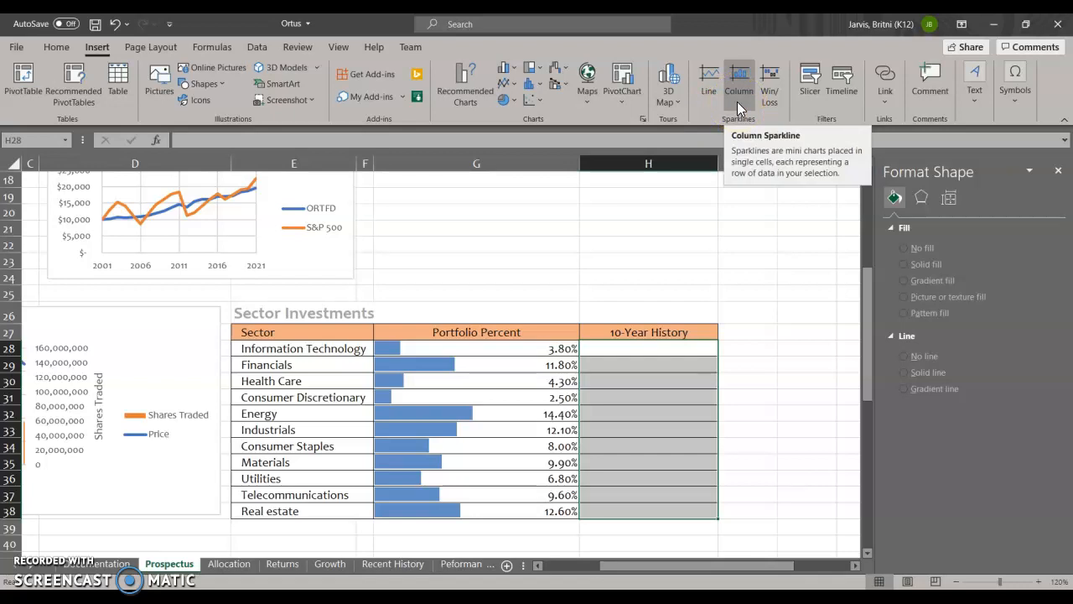
{"action": "left_click", "coordinate": [710, 94]}
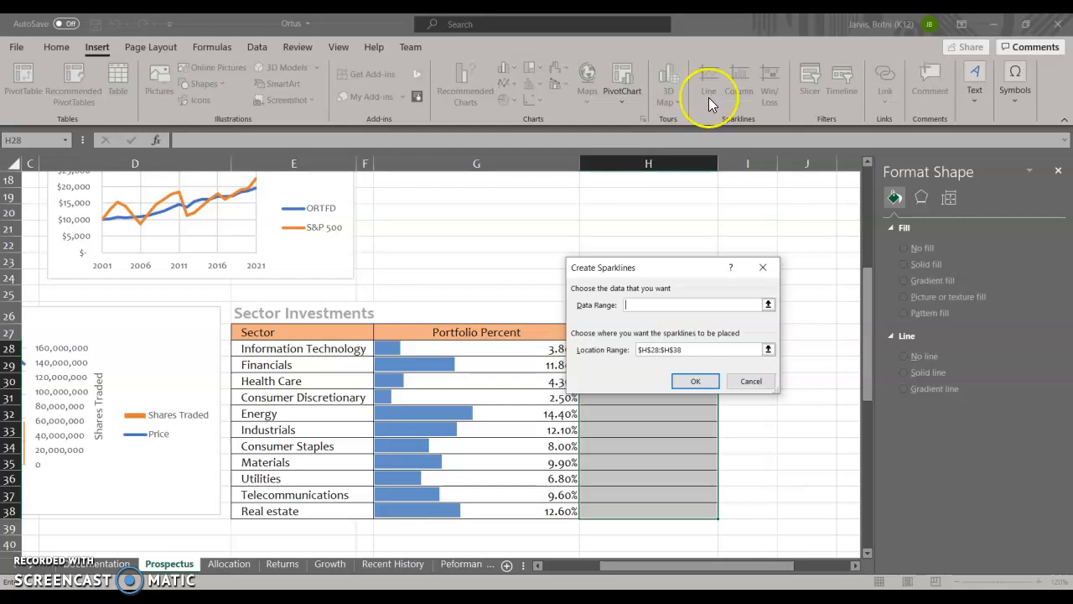
- Use B5:L44 on the Sectors sheet as the sparklines' data range and insert them
{"action": "left_click", "coordinate": [768, 304]}
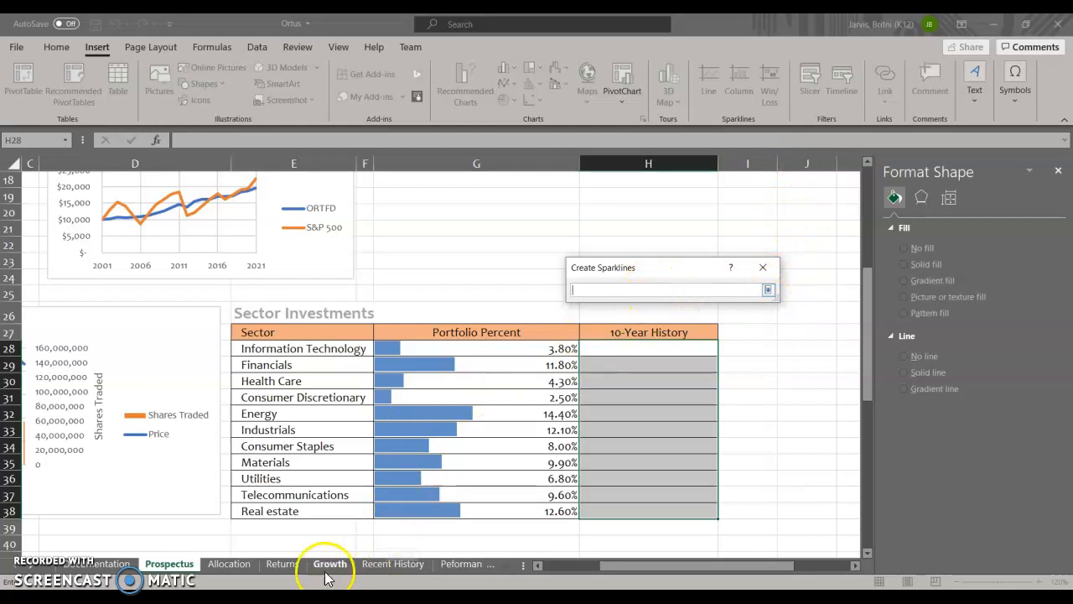
{"action": "left_click", "coordinate": [385, 571]}
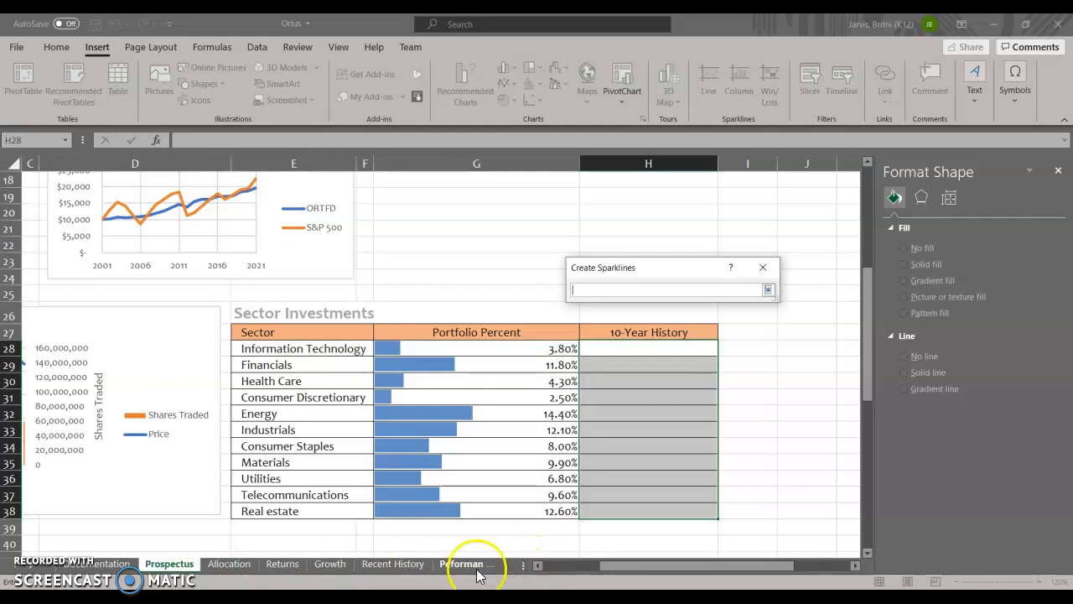
{"action": "left_click", "coordinate": [31, 572]}
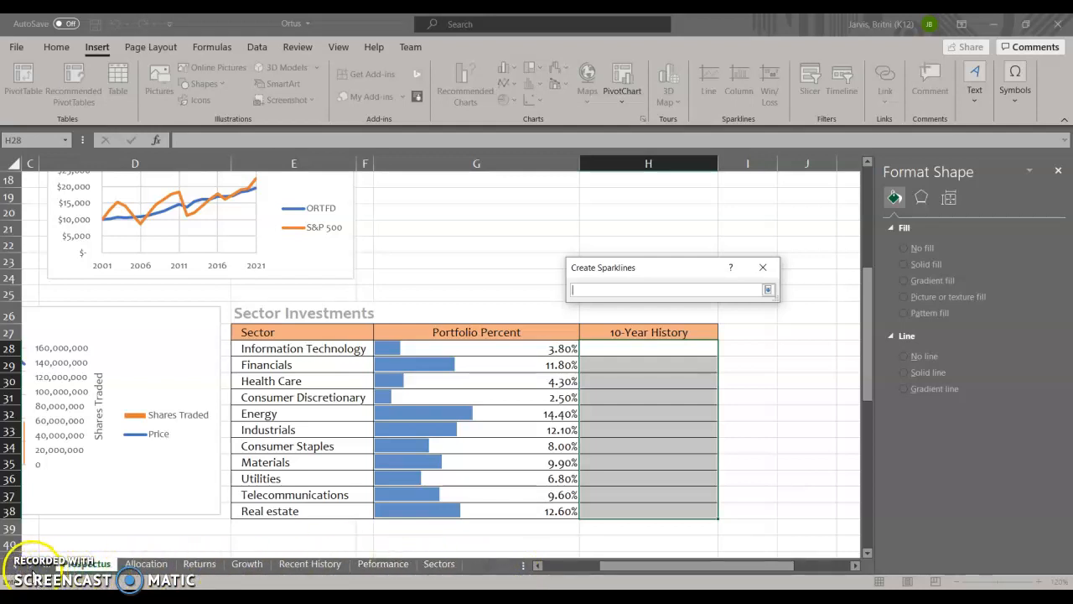
{"action": "left_click", "coordinate": [403, 566]}
{"action": "left_click", "coordinate": [440, 565]}
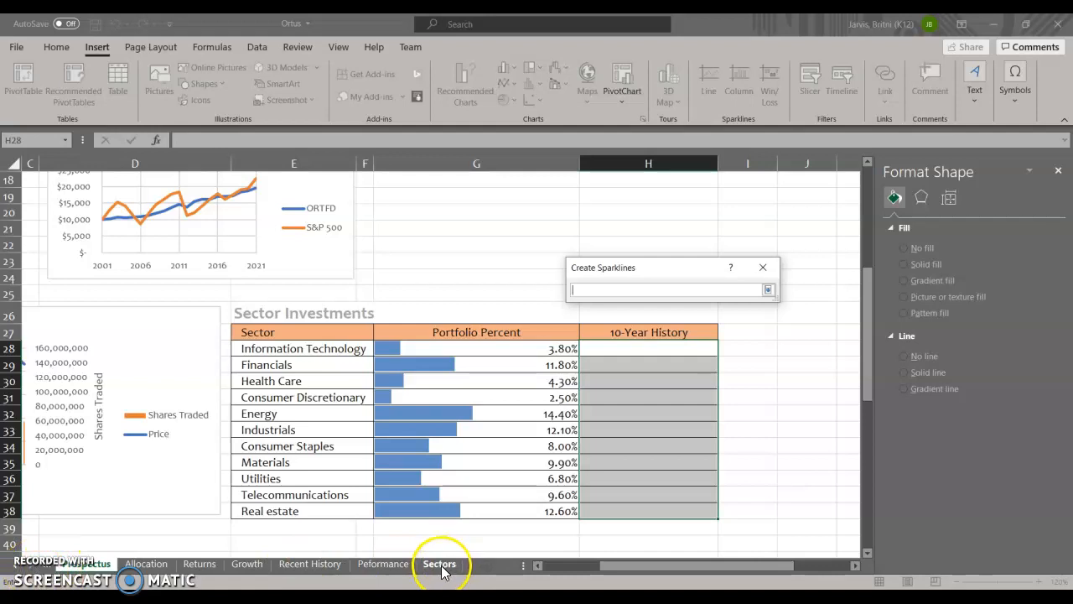
{"action": "left_click", "coordinate": [72, 563]}
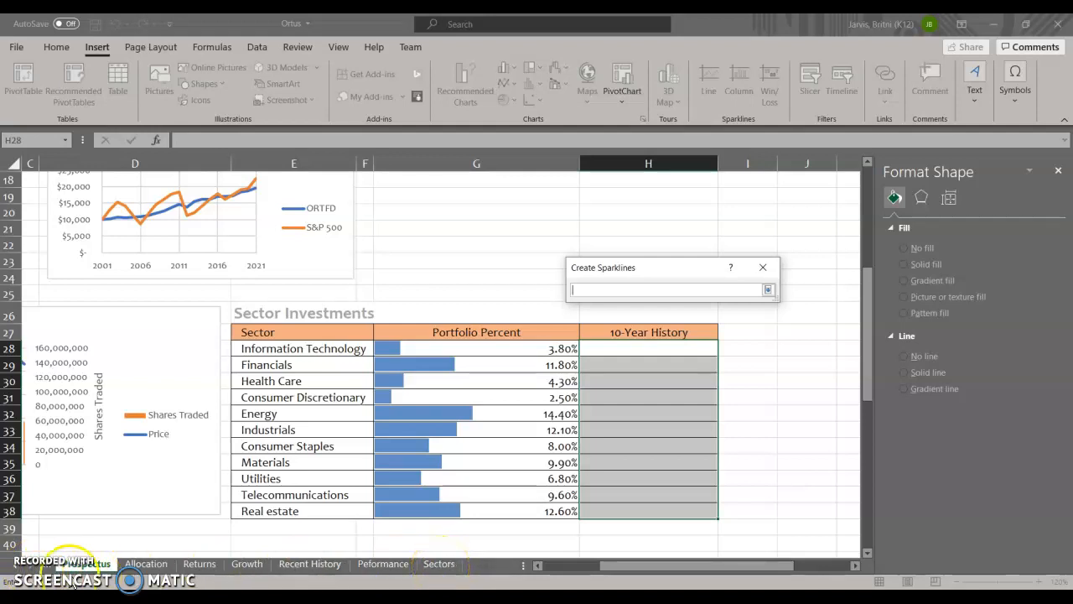
{"action": "left_click", "coordinate": [432, 567]}
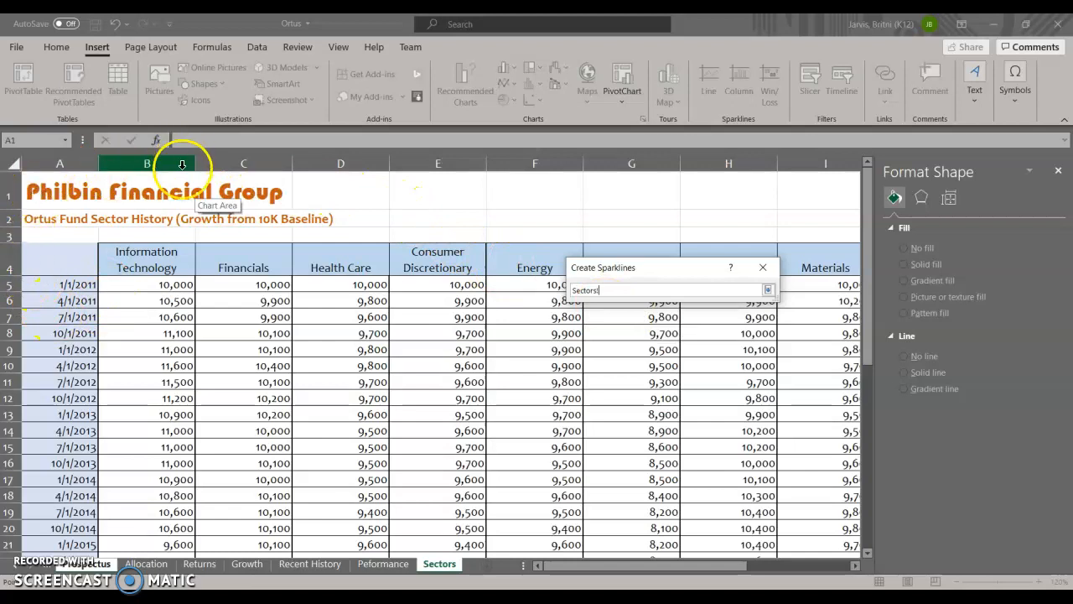
{"action": "left_click_drag", "start_coordinate": [116, 285], "coordinate": [693, 508]}
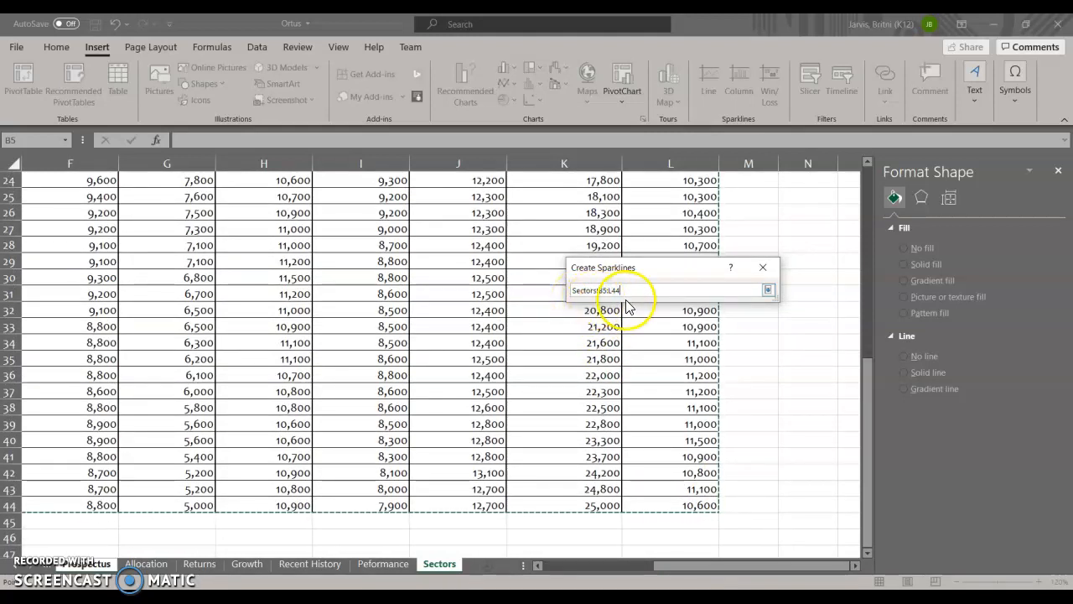
{"action": "left_click", "coordinate": [769, 291]}
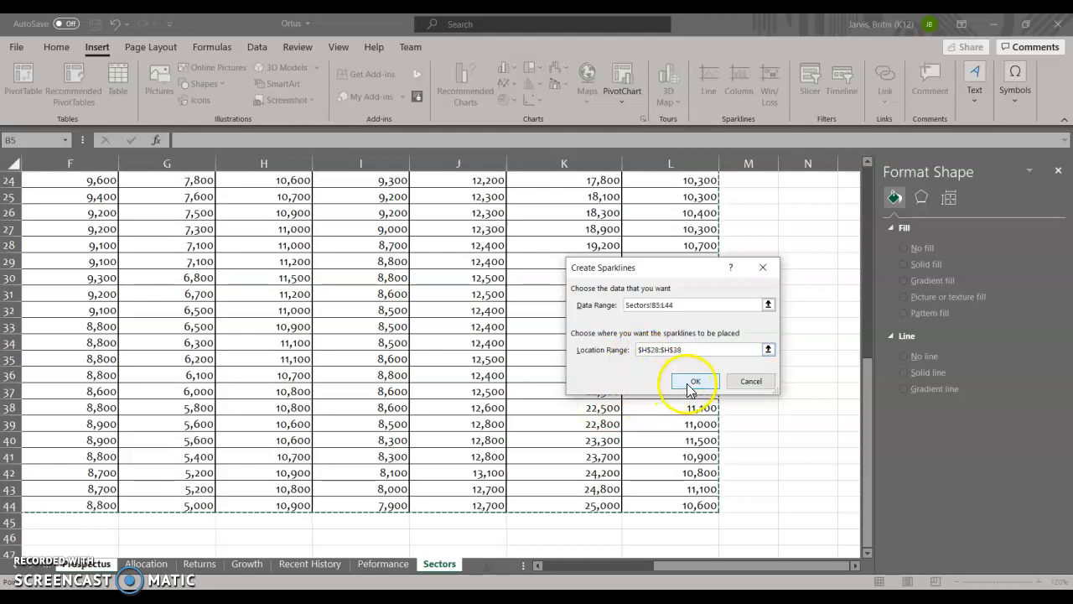
{"action": "left_click", "coordinate": [693, 382]}
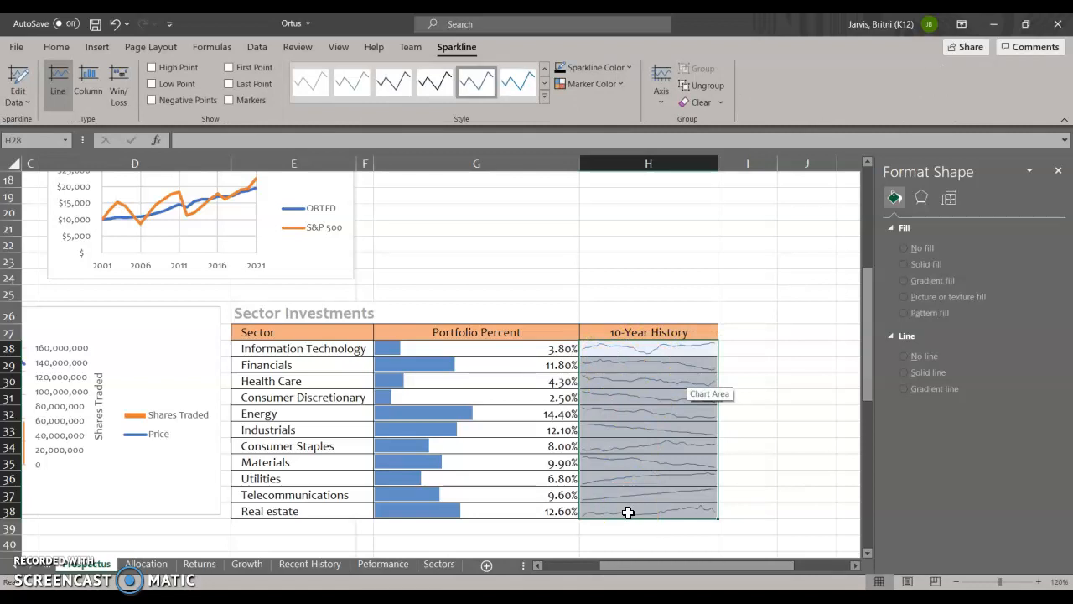
- Show the high point and low point on the 10-Year History sparklines
{"action": "left_click", "coordinate": [619, 508]}
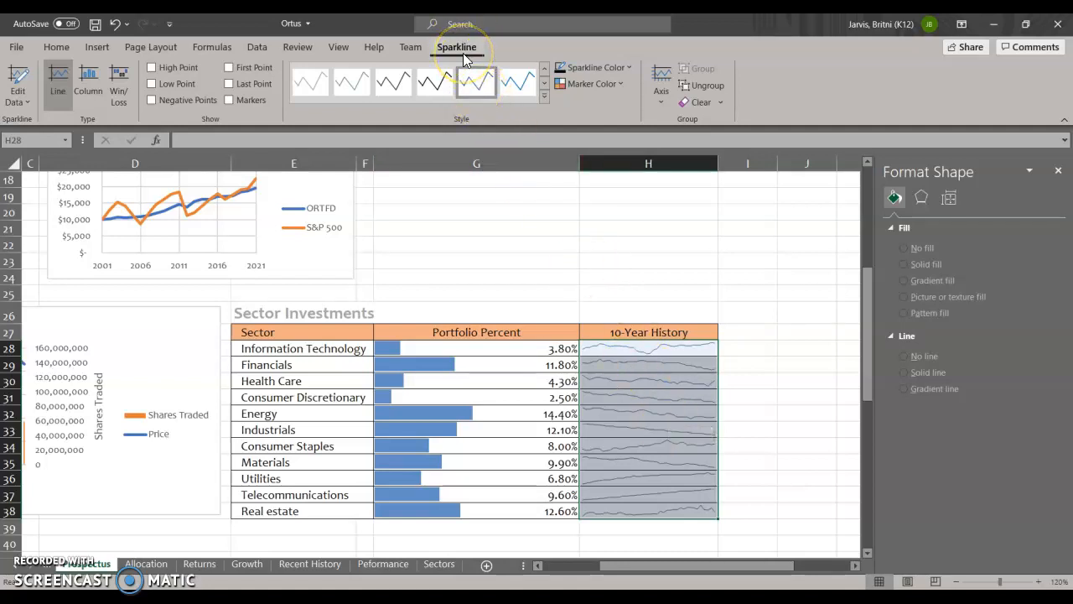
{"action": "left_click", "coordinate": [152, 67]}
{"action": "left_click", "coordinate": [151, 84]}
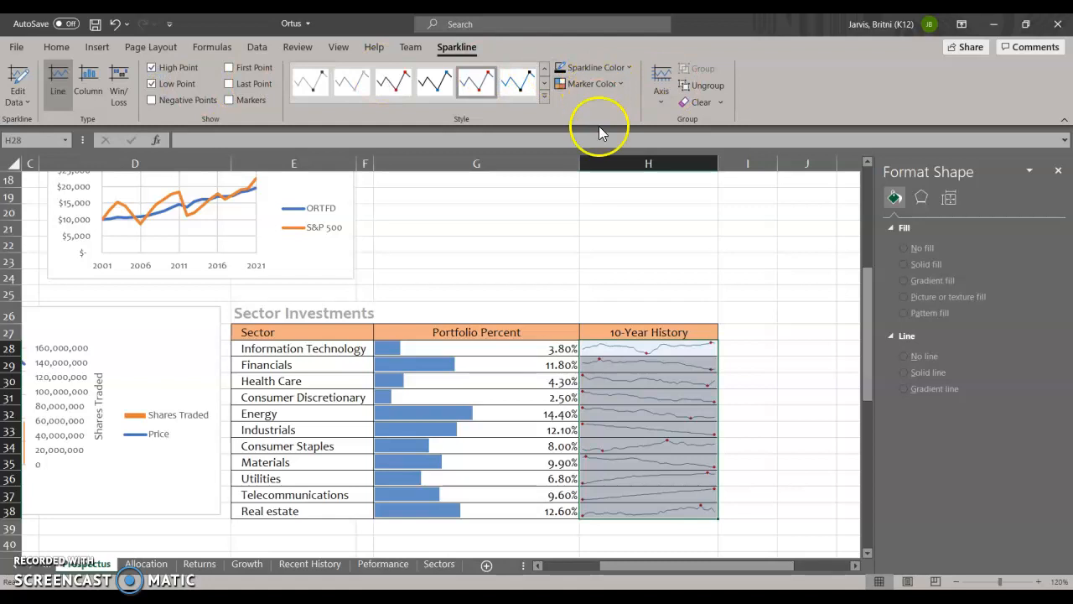
- Set the sparklines' high point and low point marker colors to standard Red
{"action": "left_click", "coordinate": [621, 84]}
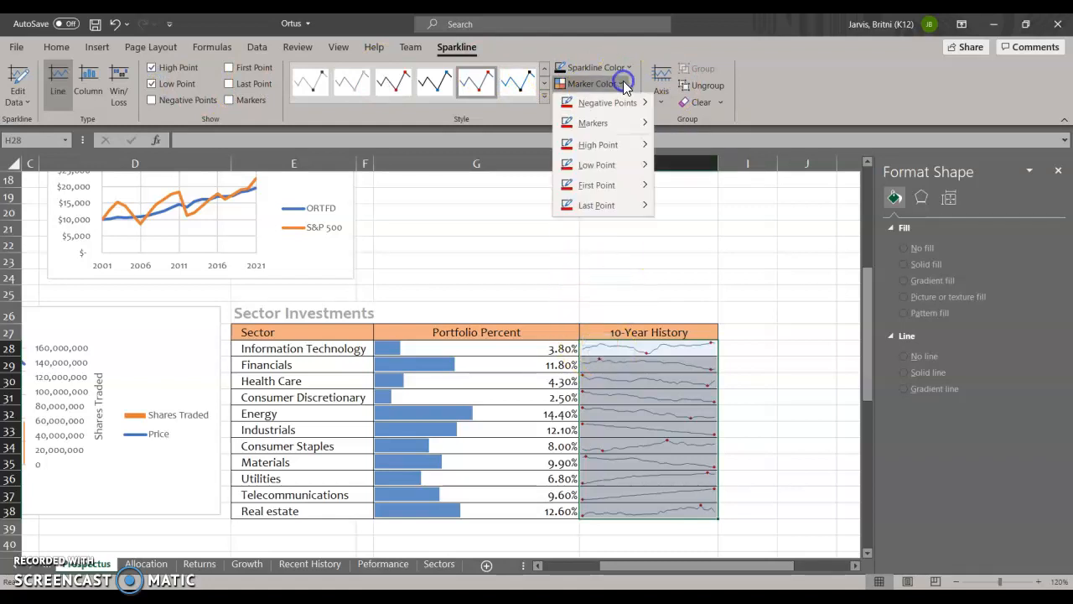
{"action": "mouse_move", "coordinate": [611, 144]}
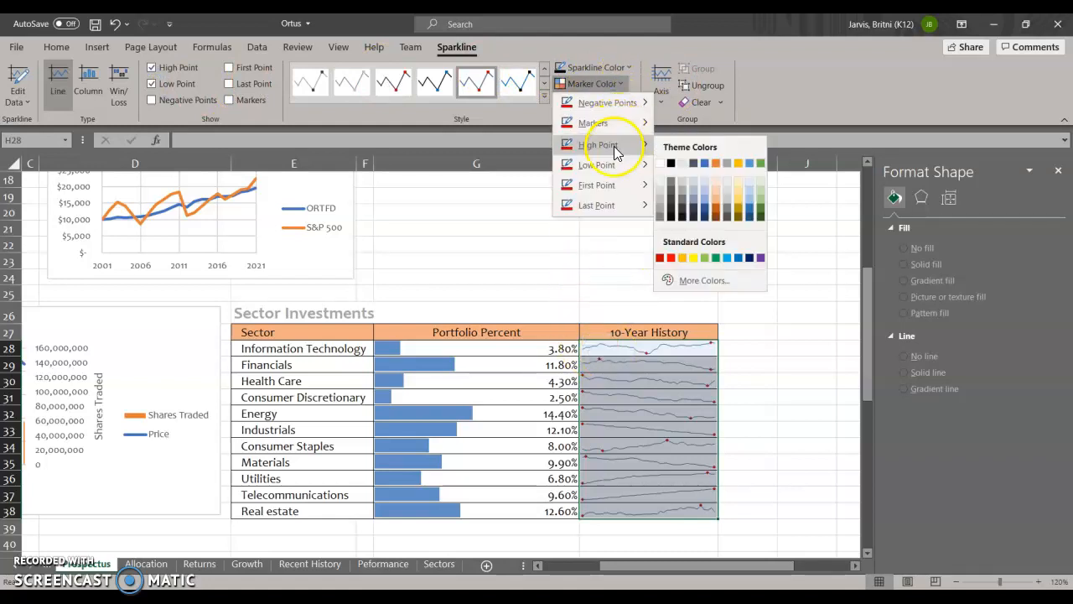
{"action": "left_click", "coordinate": [670, 258]}
{"action": "left_click", "coordinate": [617, 83]}
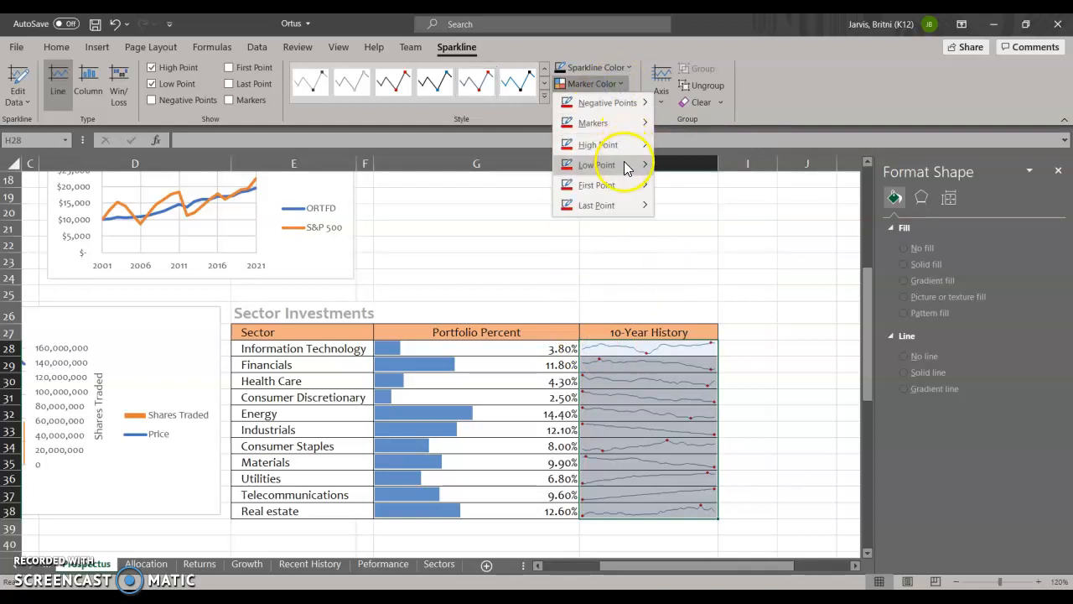
{"action": "mouse_move", "coordinate": [644, 171]}
{"action": "left_click", "coordinate": [670, 278]}
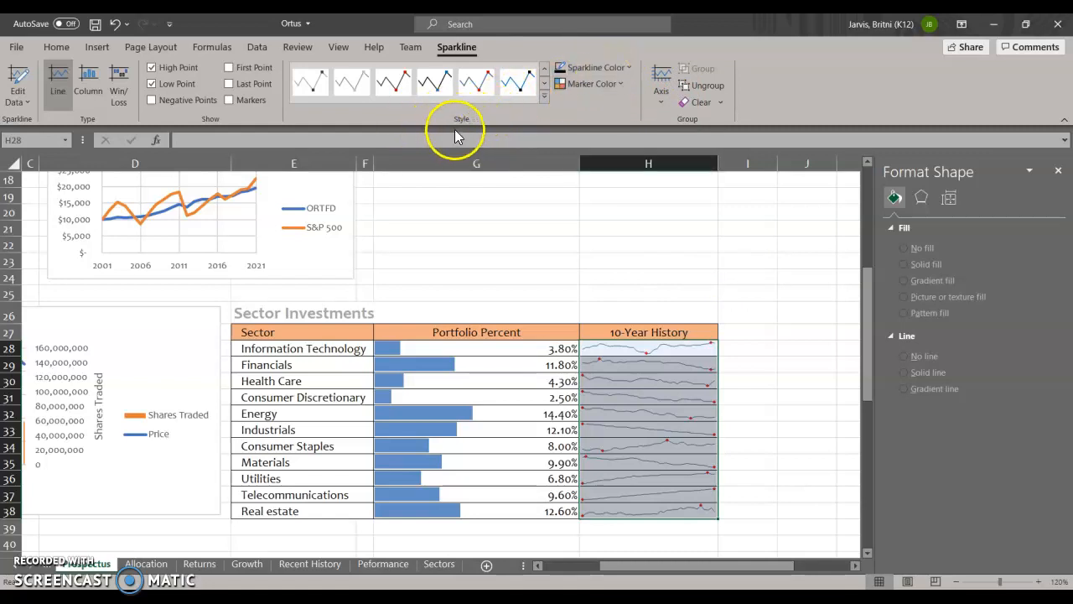
{"action": "left_click", "coordinate": [544, 97]}
{"action": "left_click", "coordinate": [584, 102]}
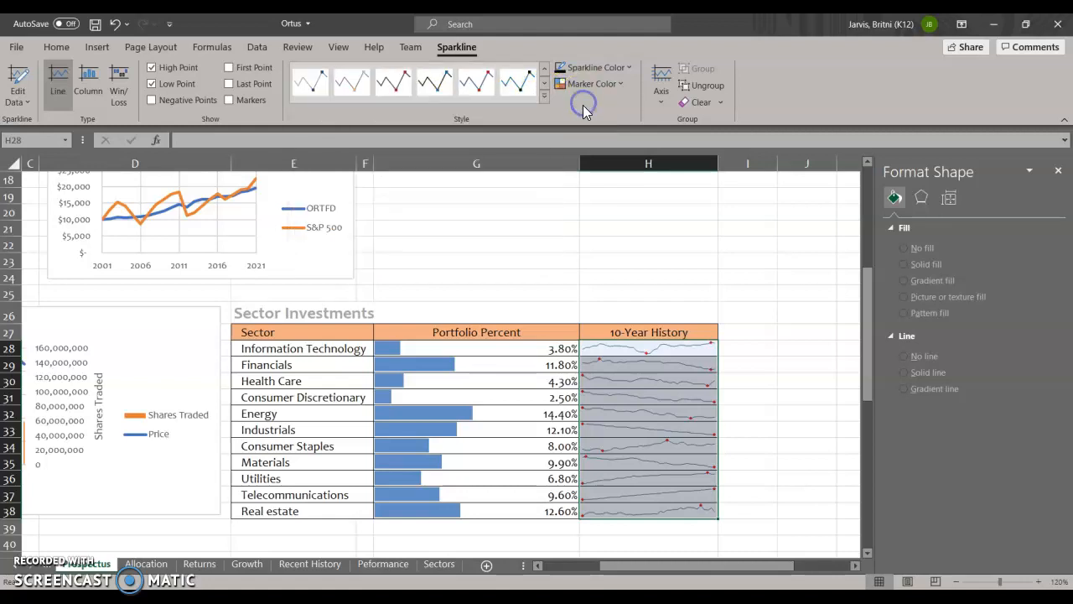
{"action": "left_click", "coordinate": [469, 52]}
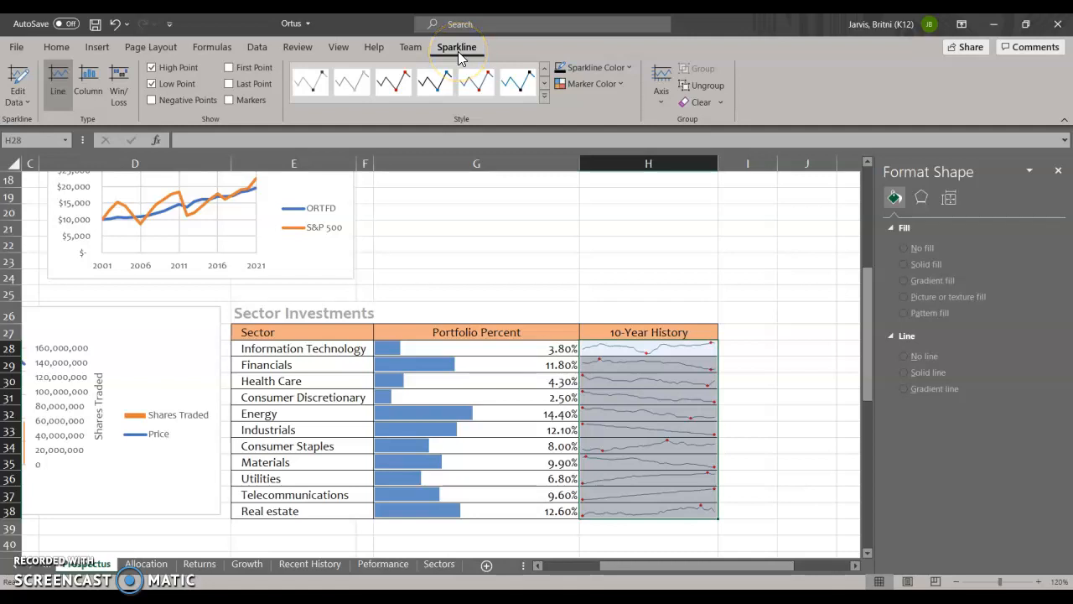
{"action": "left_click", "coordinate": [56, 46]}
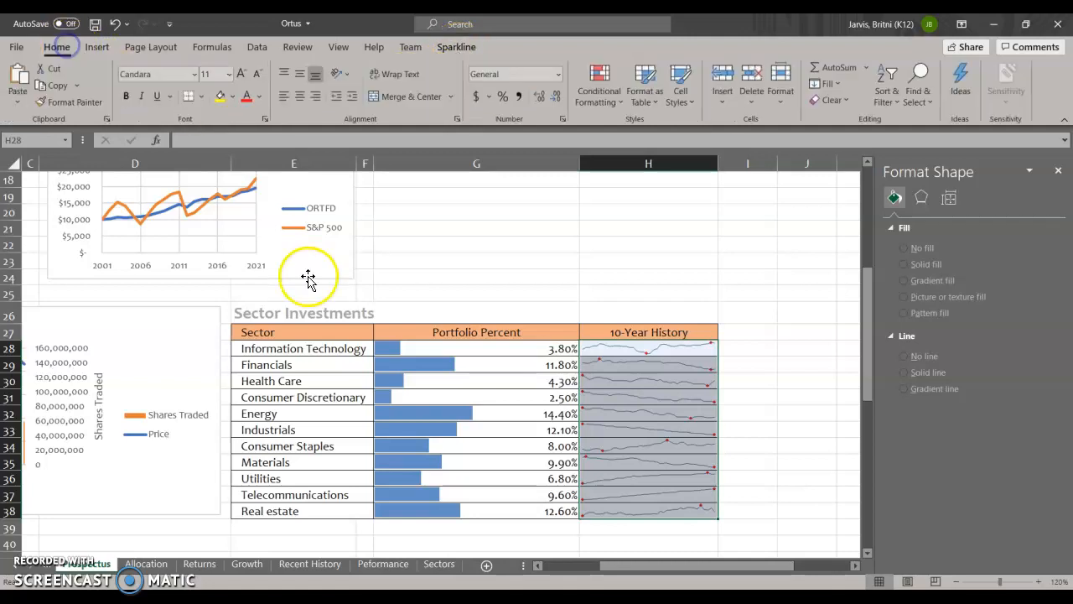
{"action": "left_click_drag", "start_coordinate": [635, 569], "coordinate": [538, 573]}
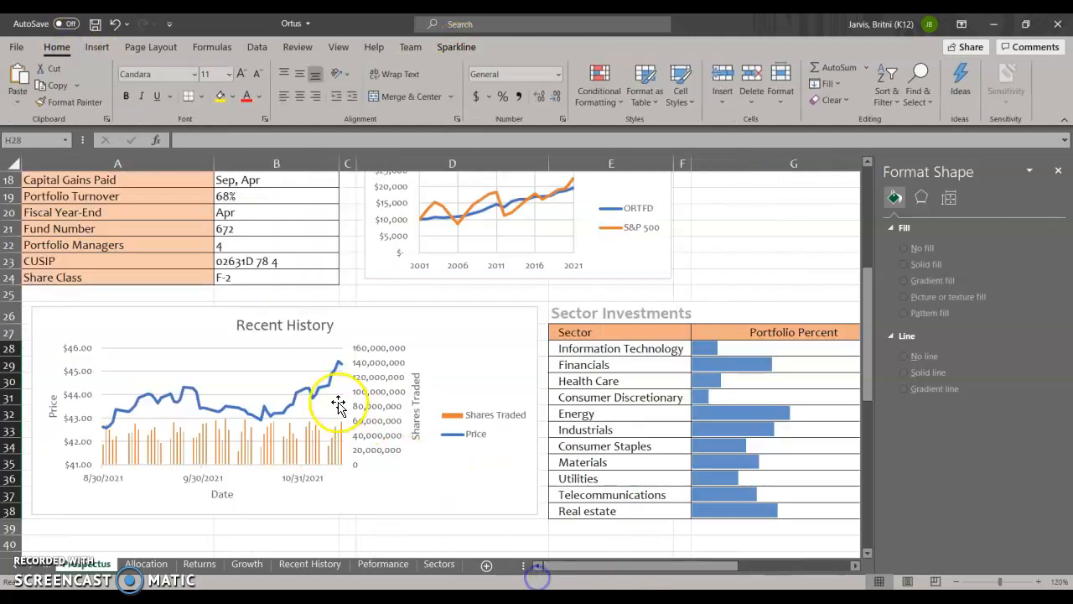
- Clear the "3 stars" text from the Morningstar Rating cell B9 in the Fund Facts table
{"action": "scroll", "coordinate": [170, 326], "scroll_direction": "up", "scroll_amount": 1}
{"action": "scroll", "coordinate": [170, 326], "scroll_direction": "up", "scroll_amount": 5}
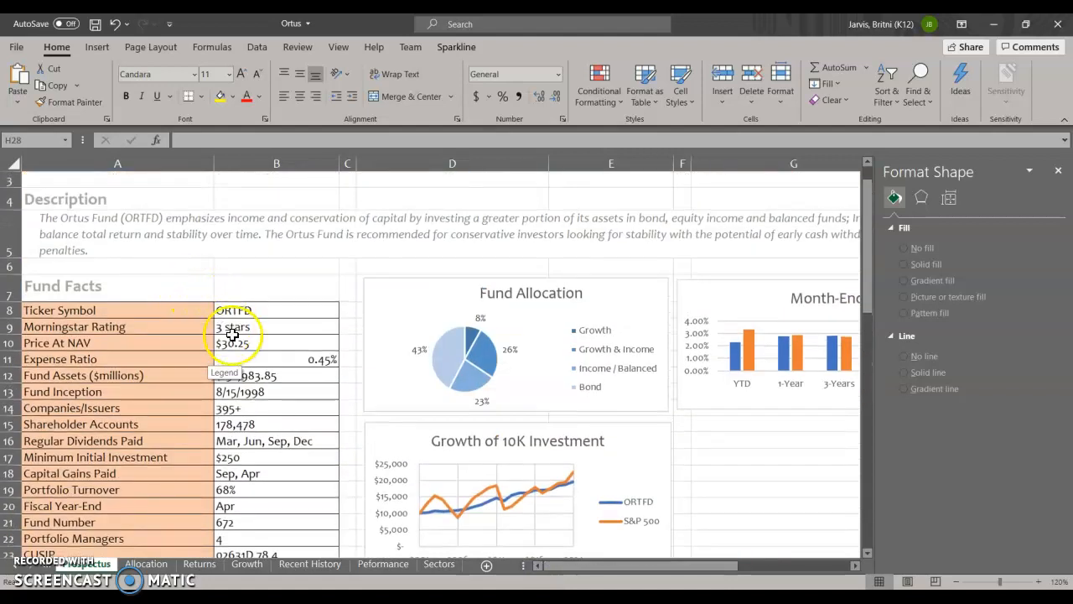
{"action": "left_click", "coordinate": [237, 340]}
{"action": "left_click", "coordinate": [232, 329]}
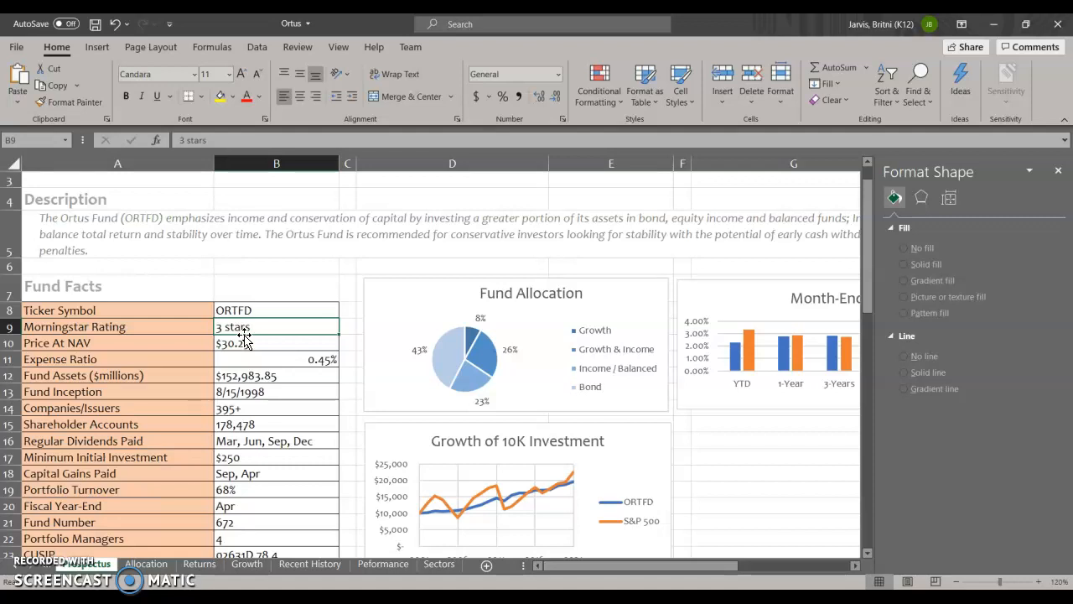
{"action": "double_click", "coordinate": [285, 327]}
{"action": "left_click_drag", "start_coordinate": [285, 326], "coordinate": [202, 323]}
{"action": "key", "text": "Delete"}
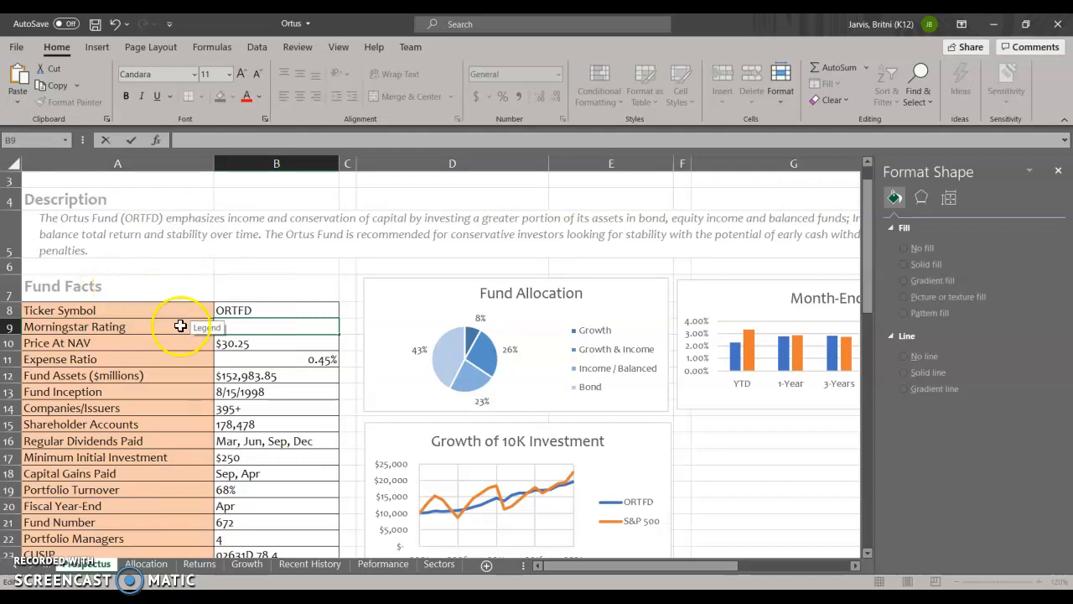
{"action": "left_click", "coordinate": [249, 391]}
- Start inserting an icon at the empty Morningstar Rating cell B9
{"action": "left_click", "coordinate": [251, 329]}
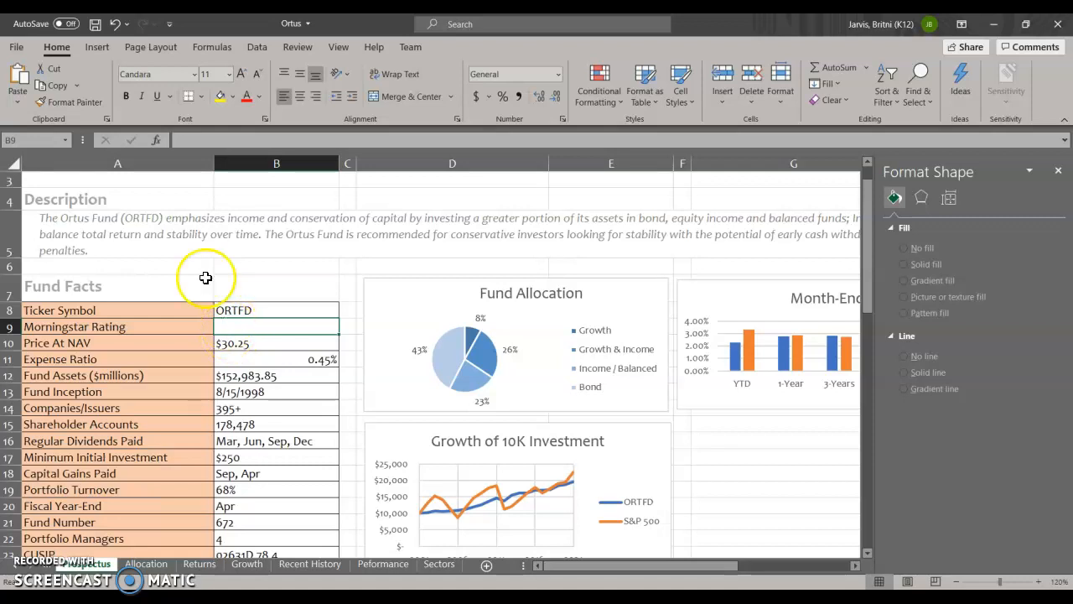
{"action": "left_click", "coordinate": [99, 44]}
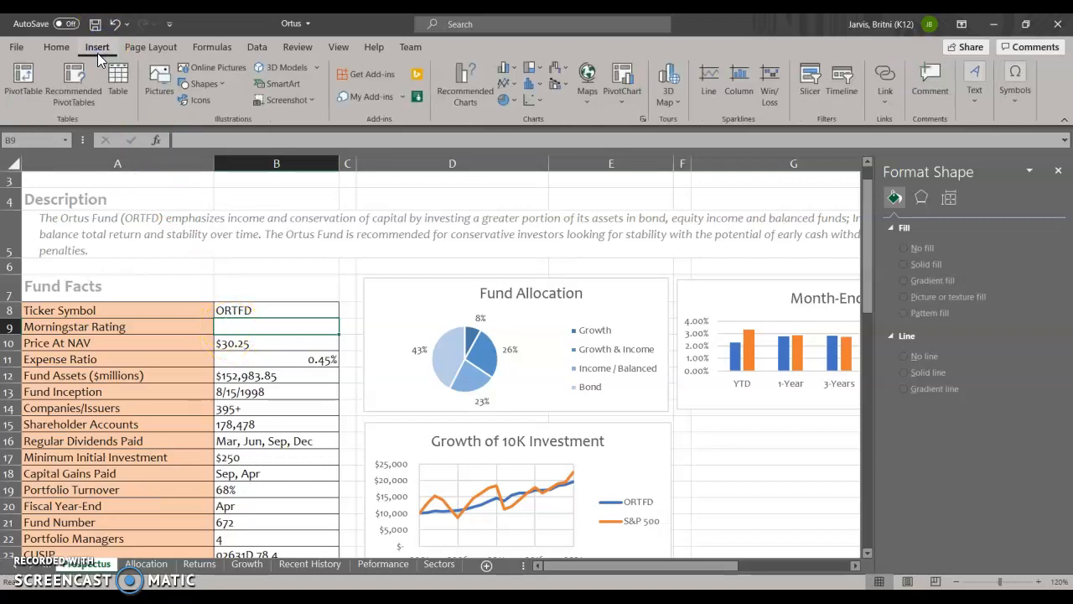
{"action": "left_click", "coordinate": [201, 102]}
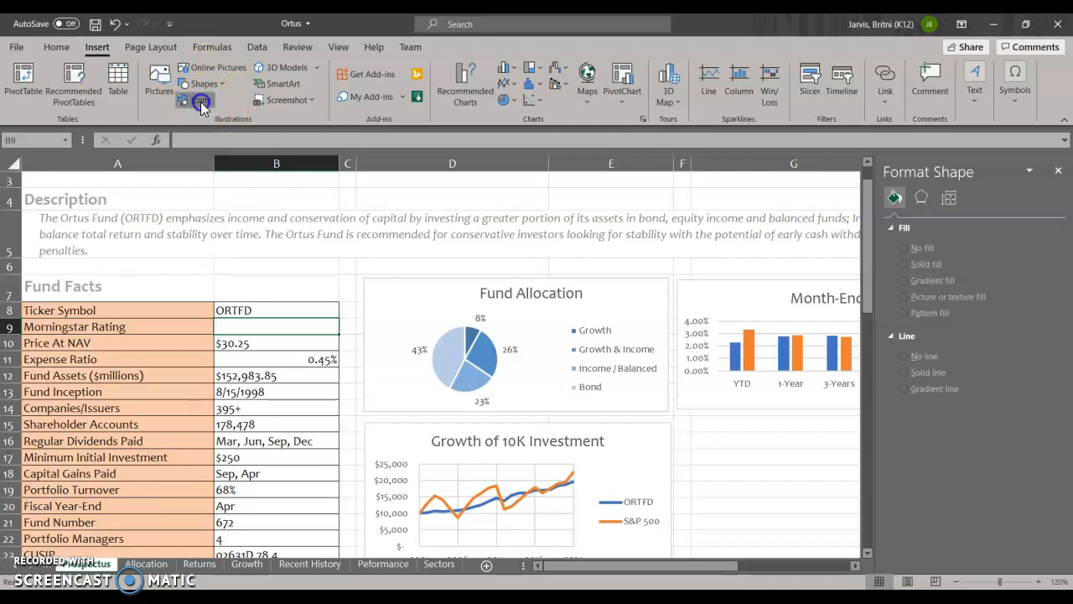